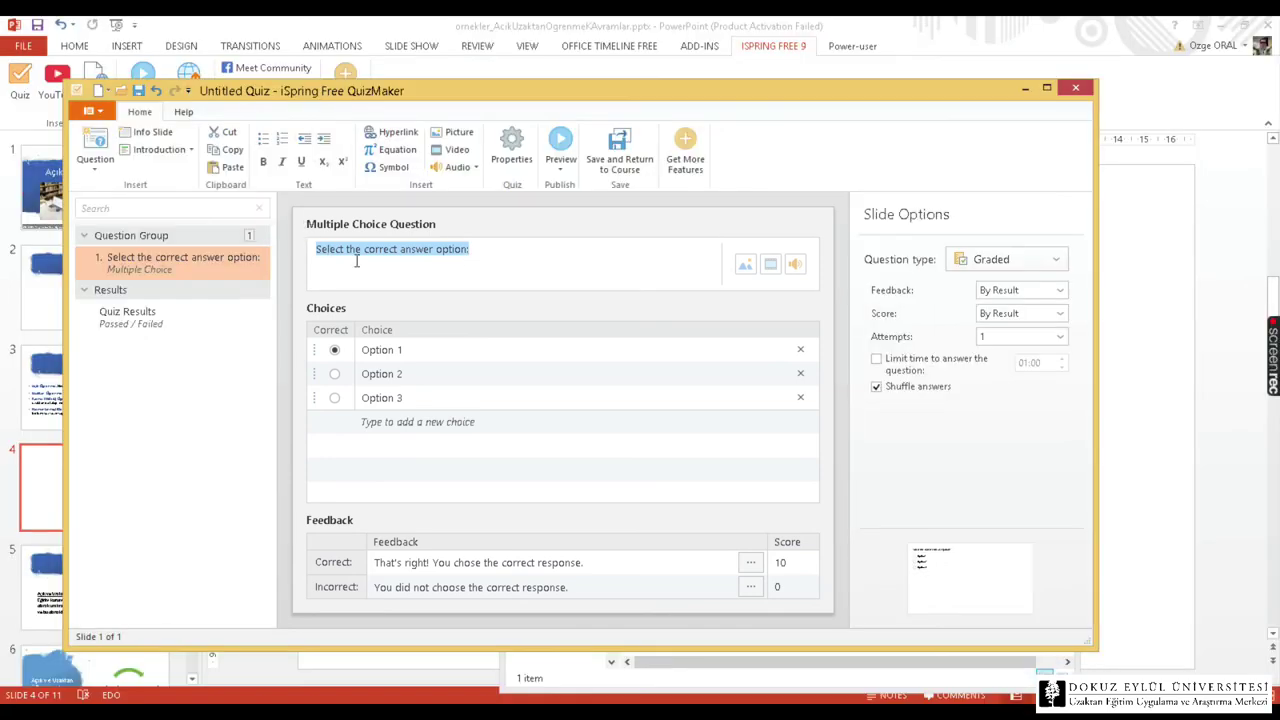
Enter the question text 'Soru Metni' and copy 'Seçenek 1' into the first three choices.
type("Soru Metni")
left_click(400, 346)
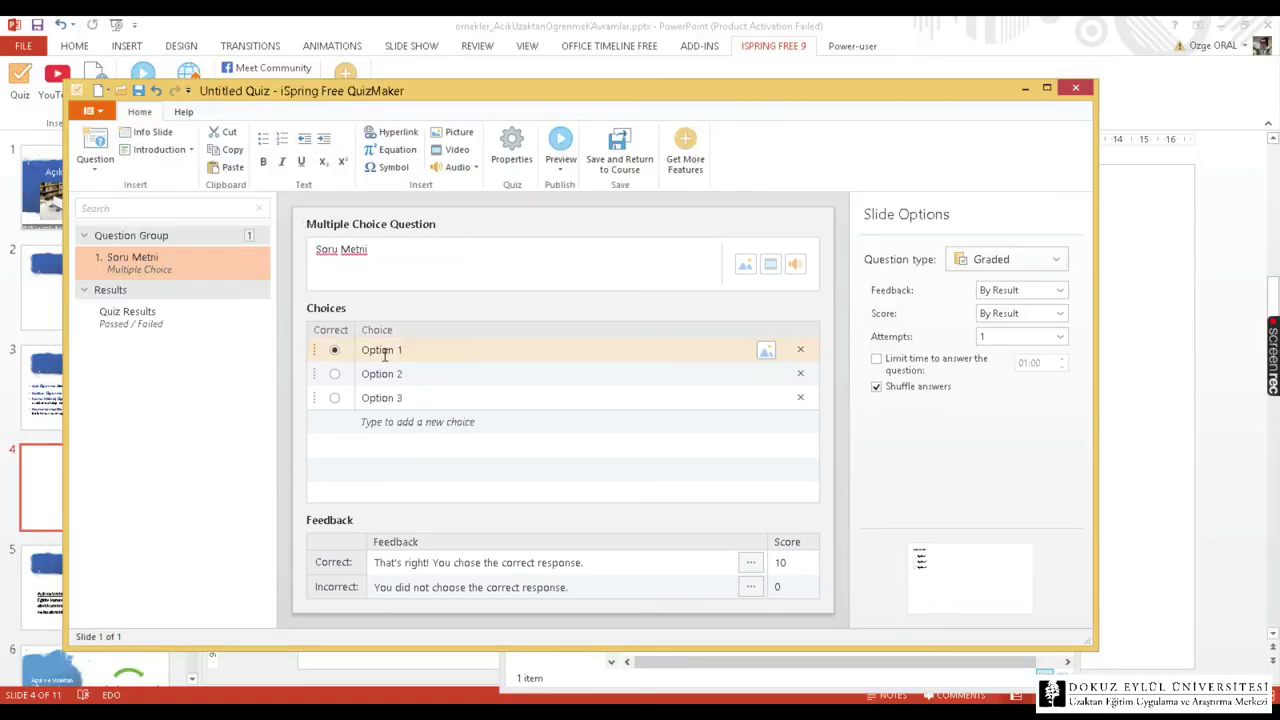
key("ctrl+a")
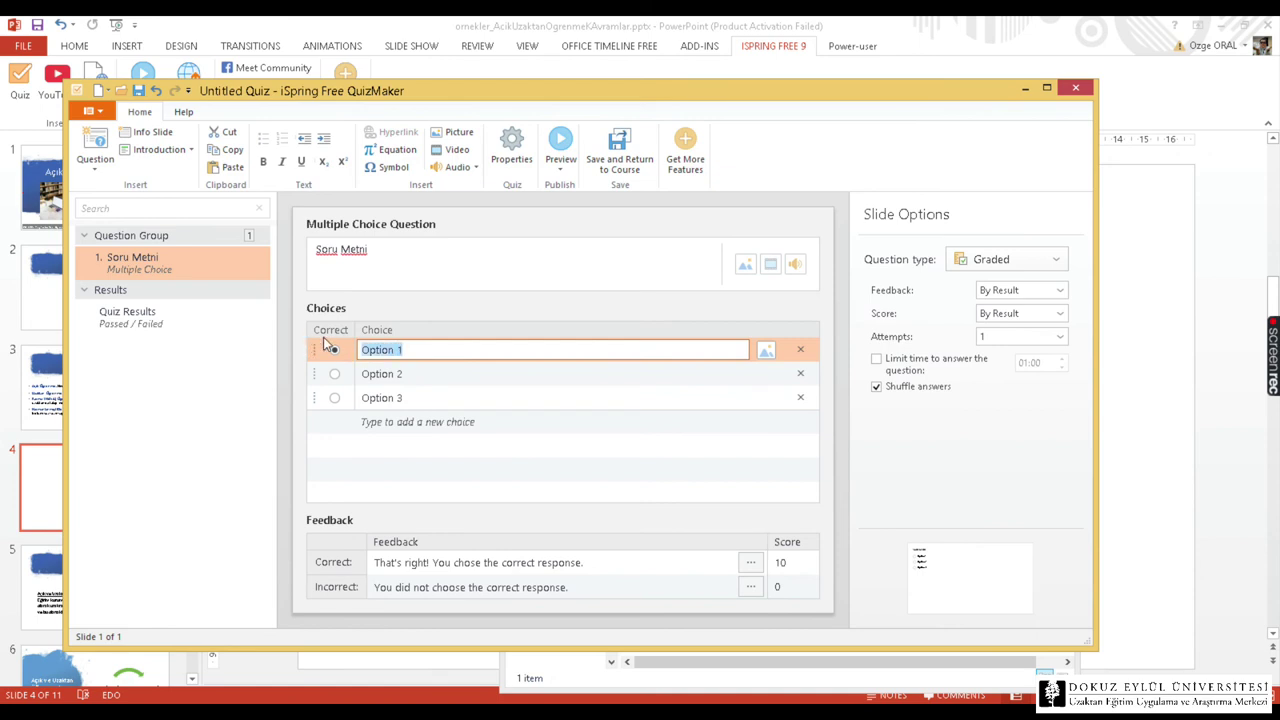
type("SEçenek 1")
left_click(338, 348)
key("ctrl+c")
left_click(442, 373)
key("ctrl+a")
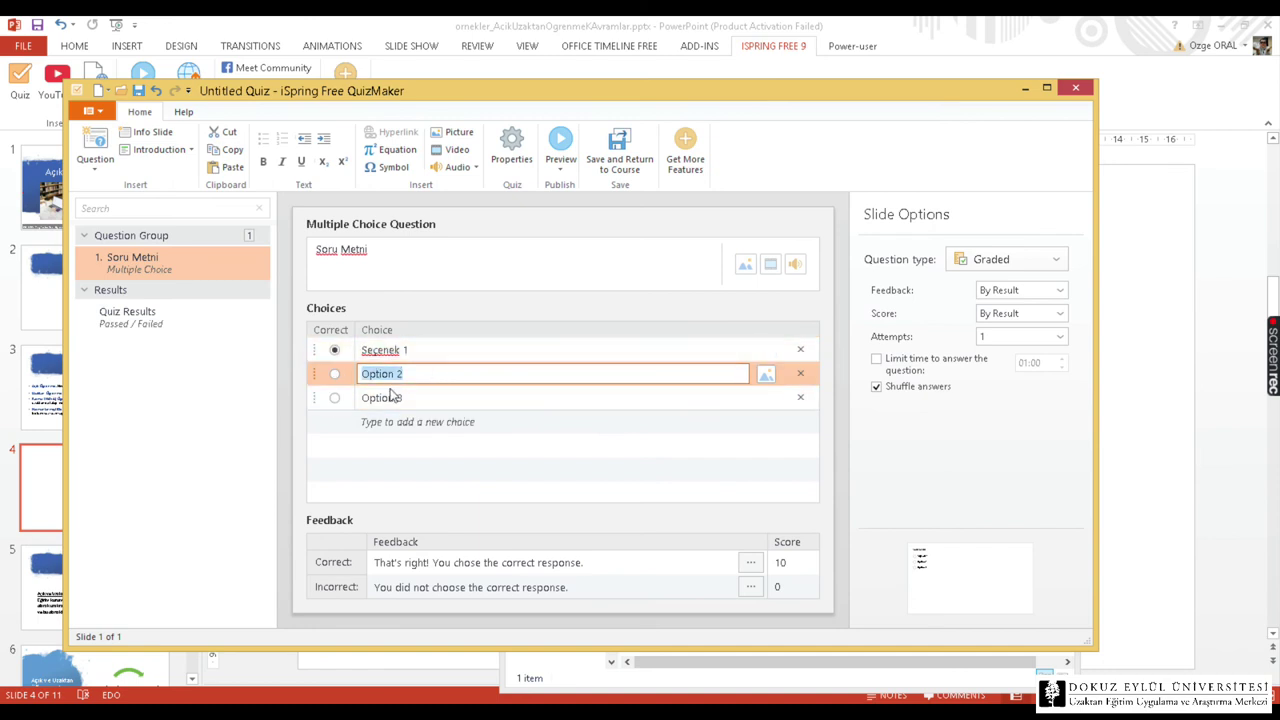
key("ctrl+v")
left_click(357, 397)
key("ctrl+a")
key("ctrl+v")
Renumber the choices to Seçenek 2 and 3, add a fourth Seçenek choice, and mark Seçenek 2 correct.
left_click(412, 373)
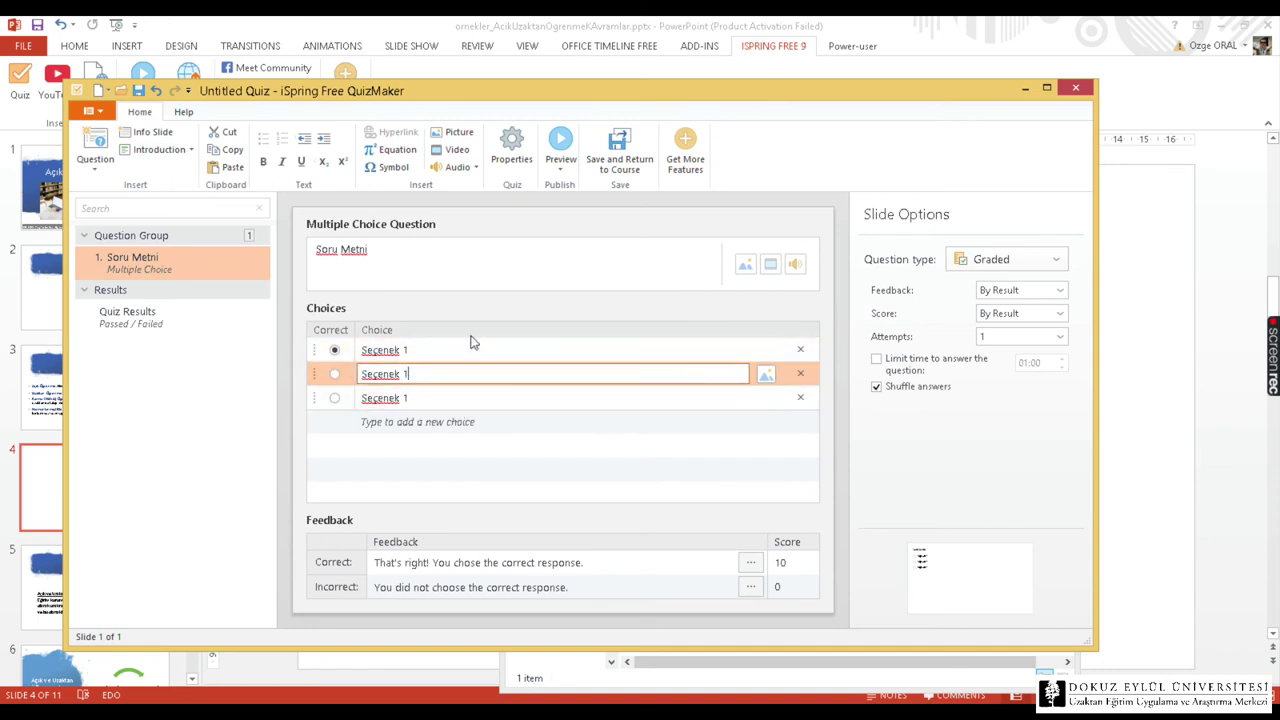
left_click(424, 392)
key("BackSpace")
type("3")
left_click(478, 422)
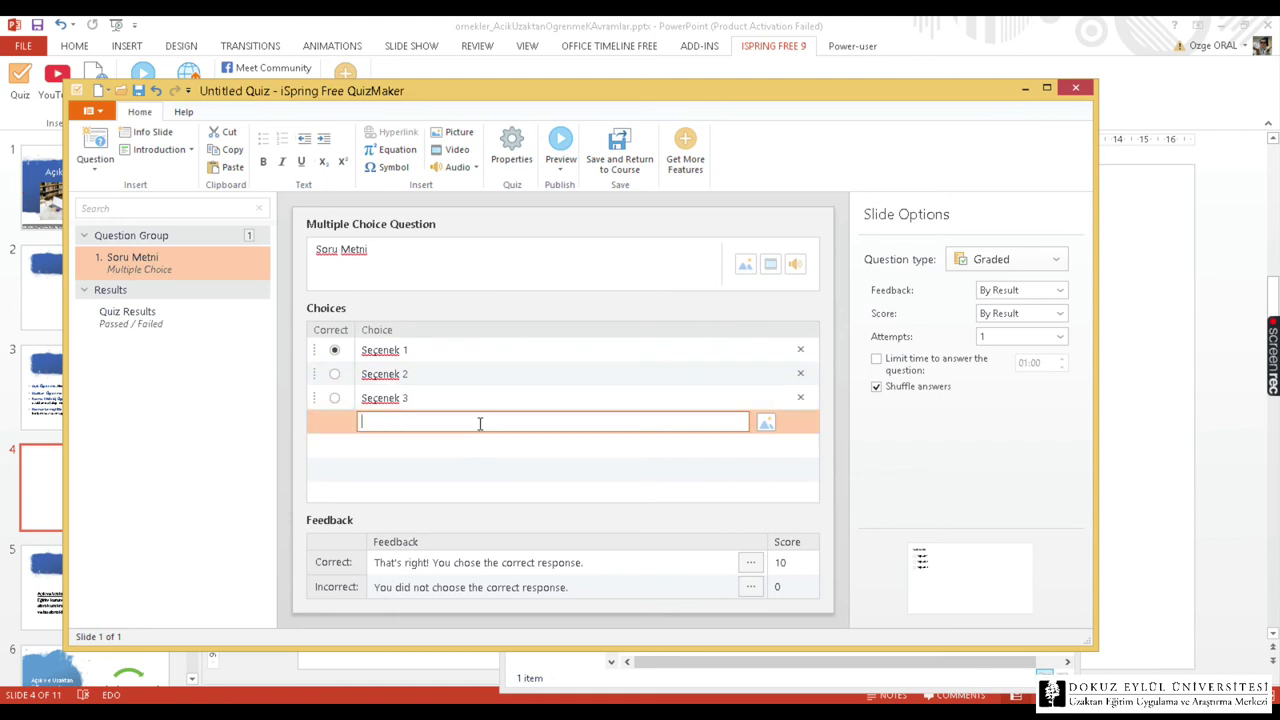
type("Seçenek 4")
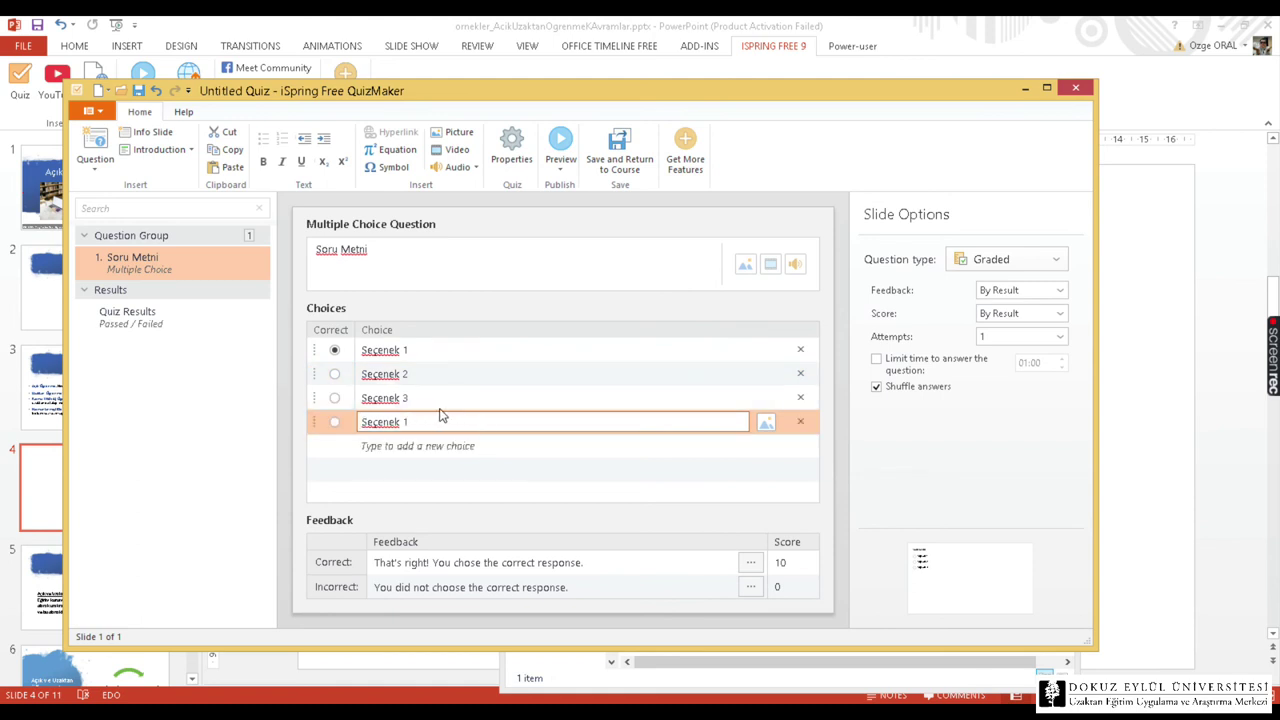
left_click(335, 375)
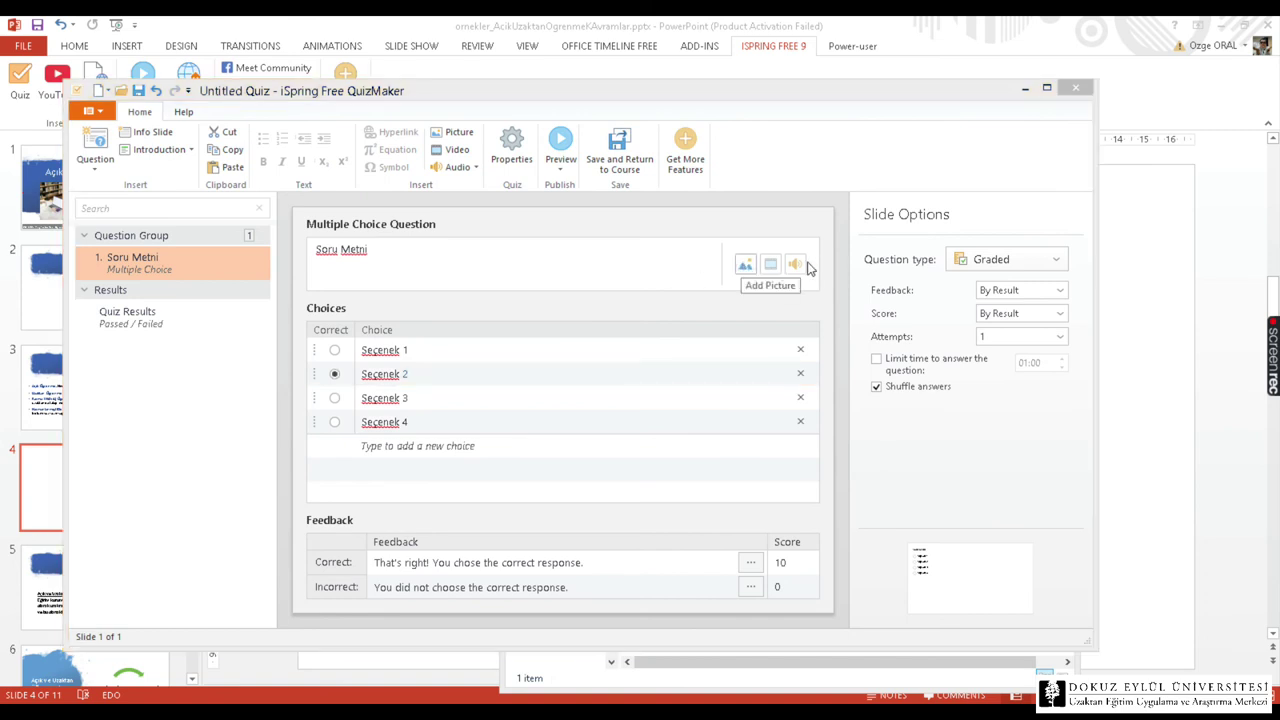
Add soru1_resim.png as the question's picture.
left_click(745, 263)
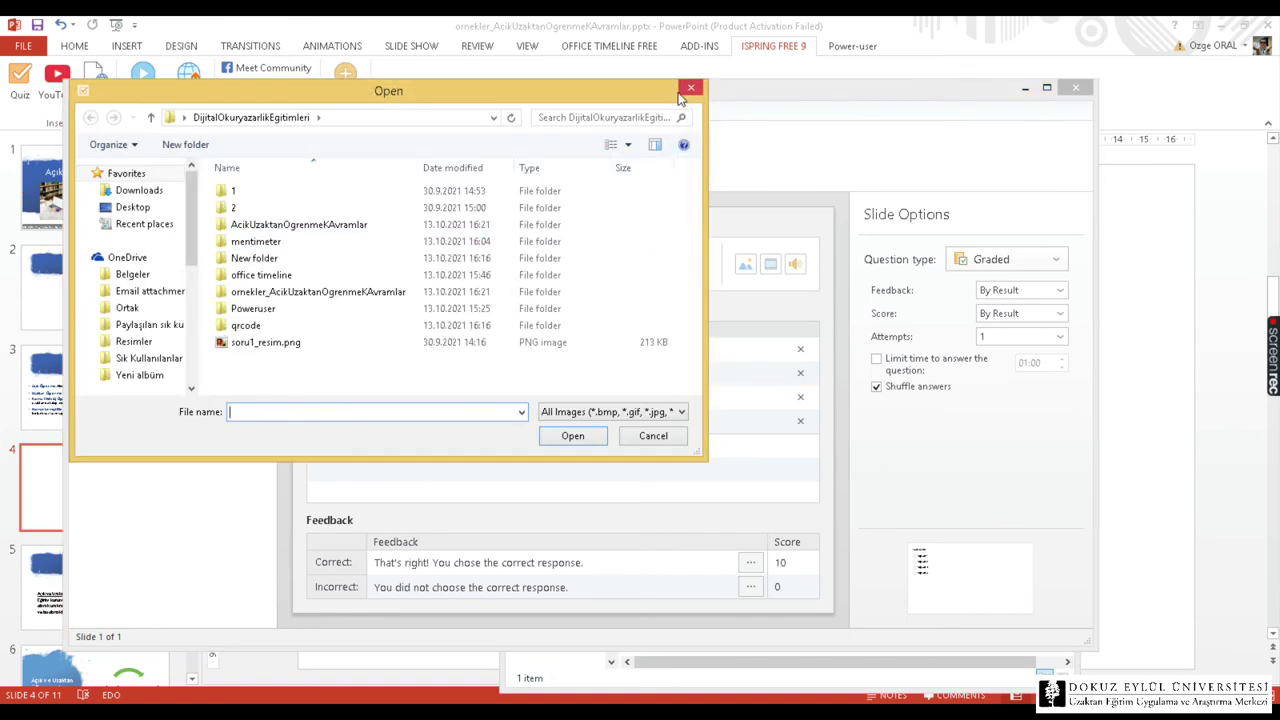
left_click(263, 344)
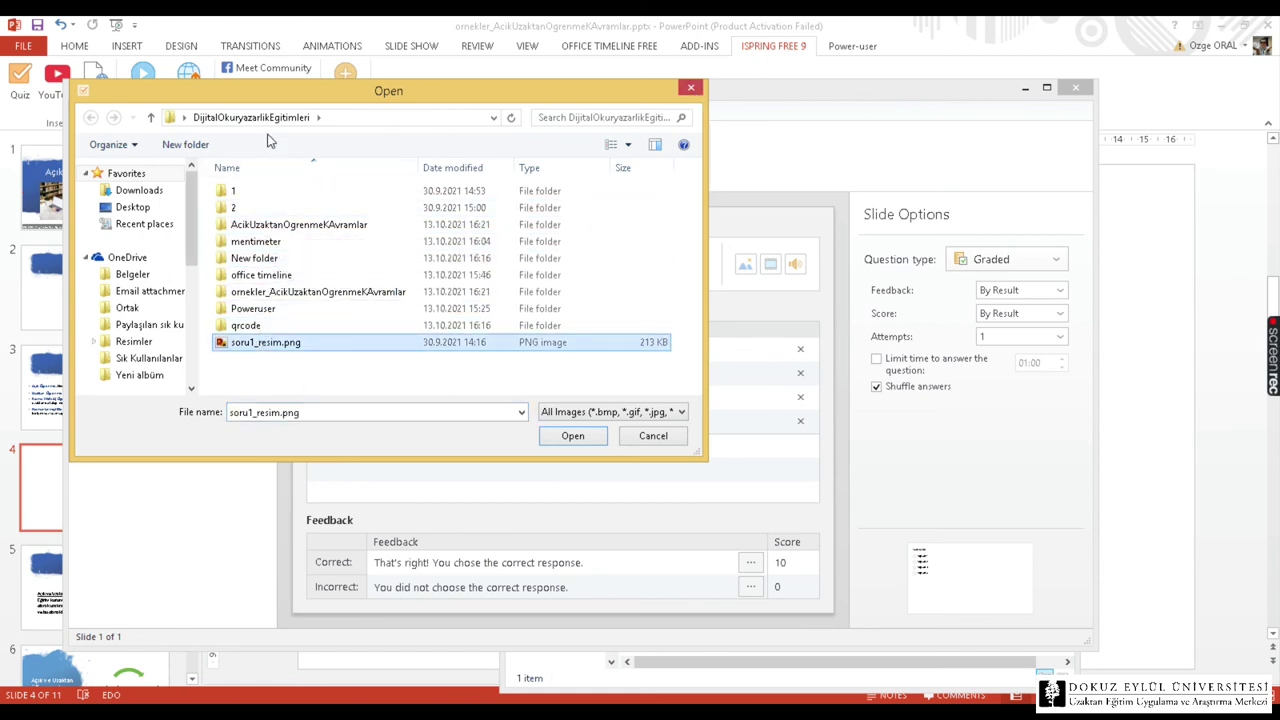
key("Return")
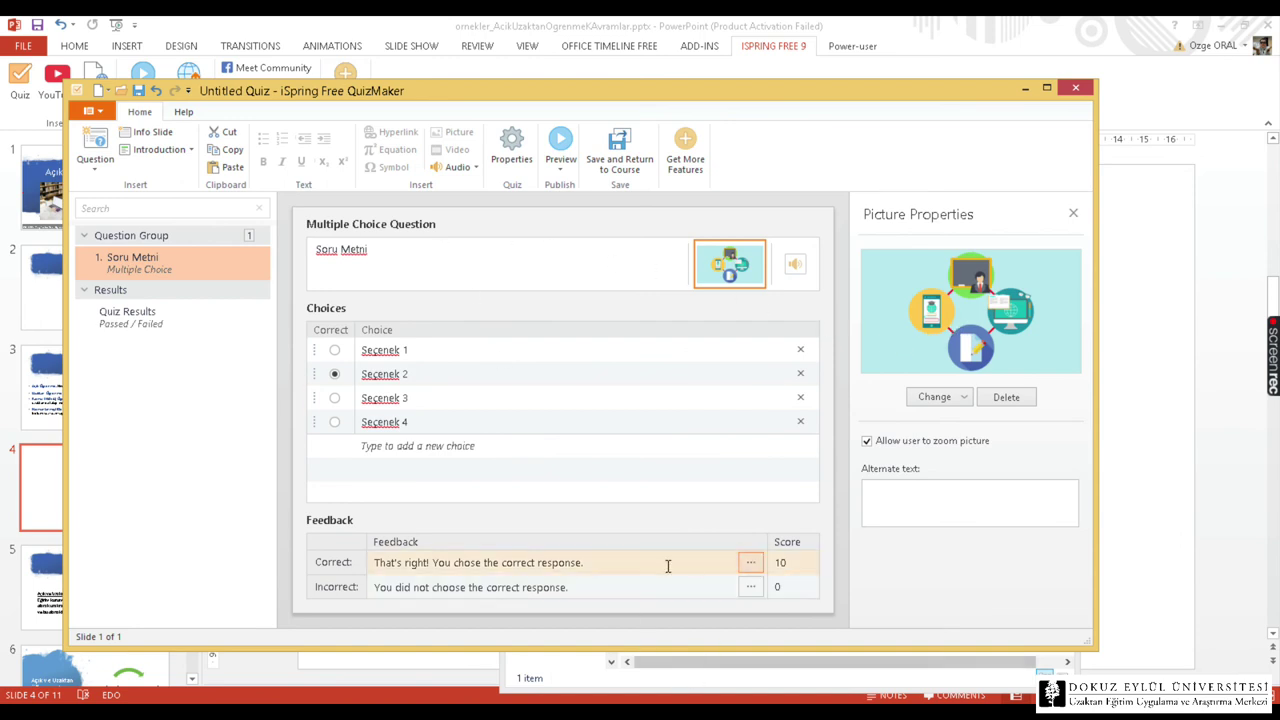
Set the correct feedback to 'Tebrikler. Doğu bildiriniz' and the incorrect feedback to 'Yanlış cevap', keeping score 10.
left_click(594, 563)
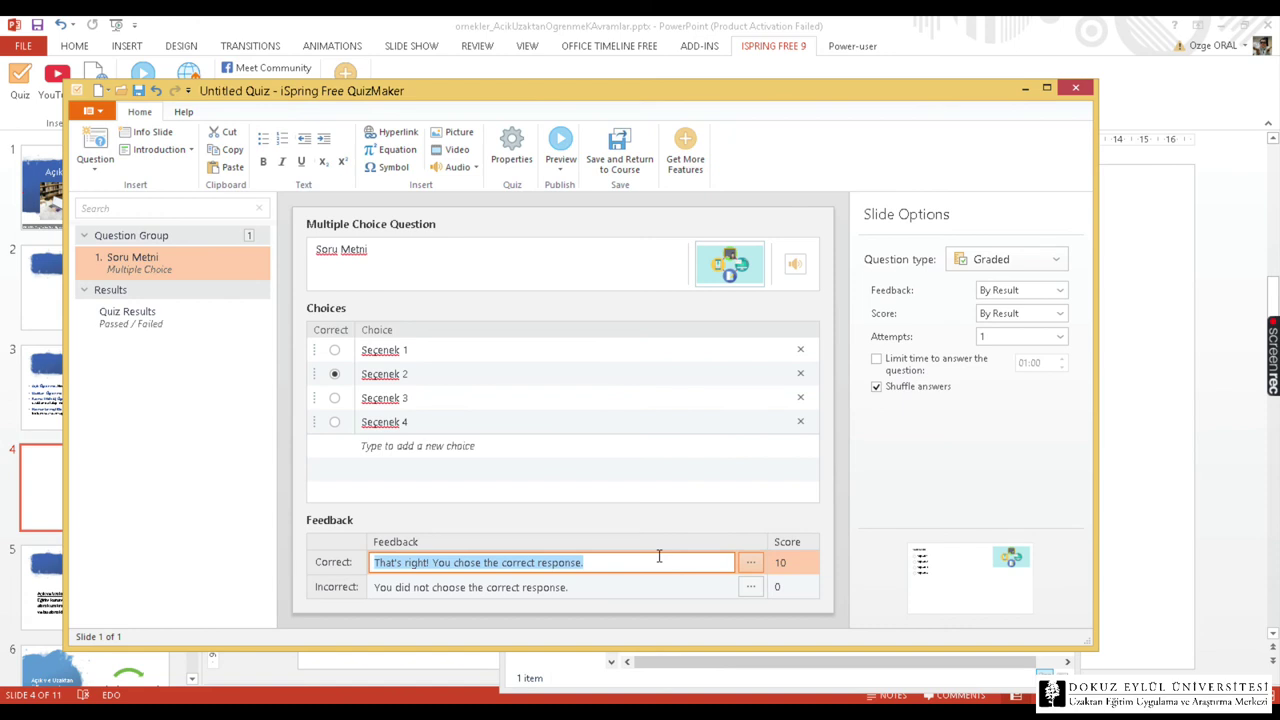
type("Tebrikler. Doğ")
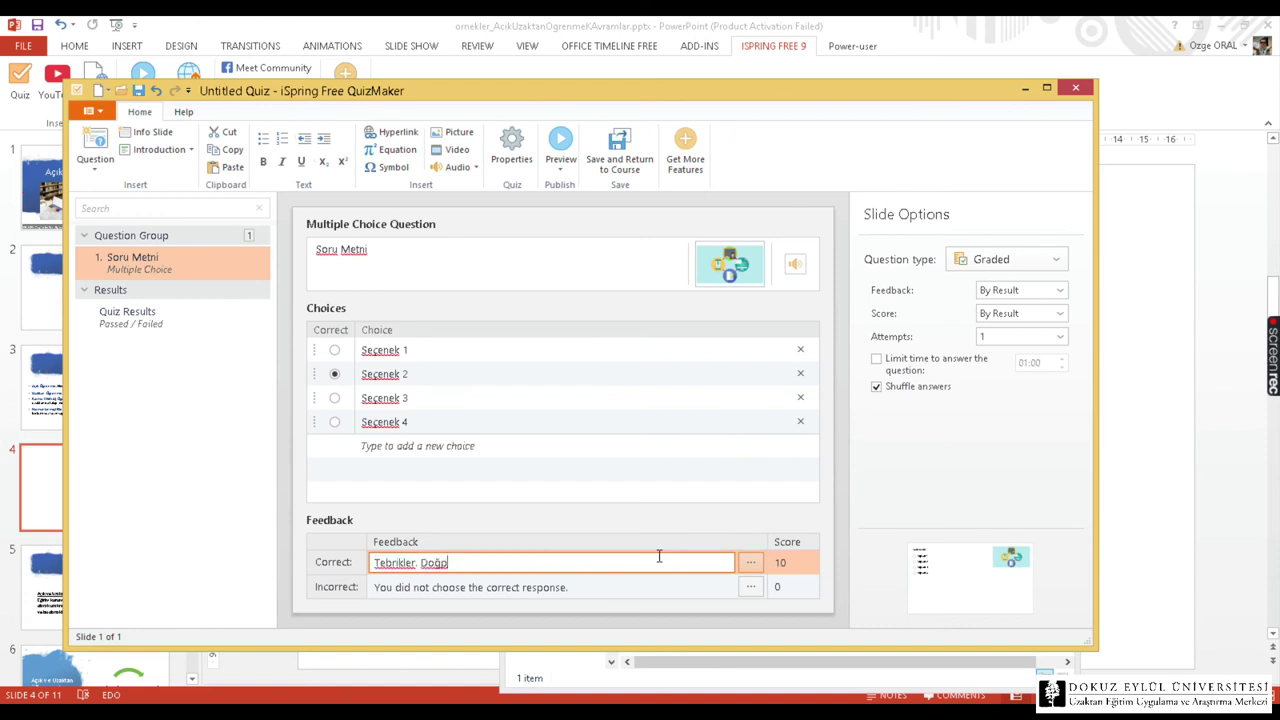
type("u bildiriniz")
key("Tab")
type("Ya")
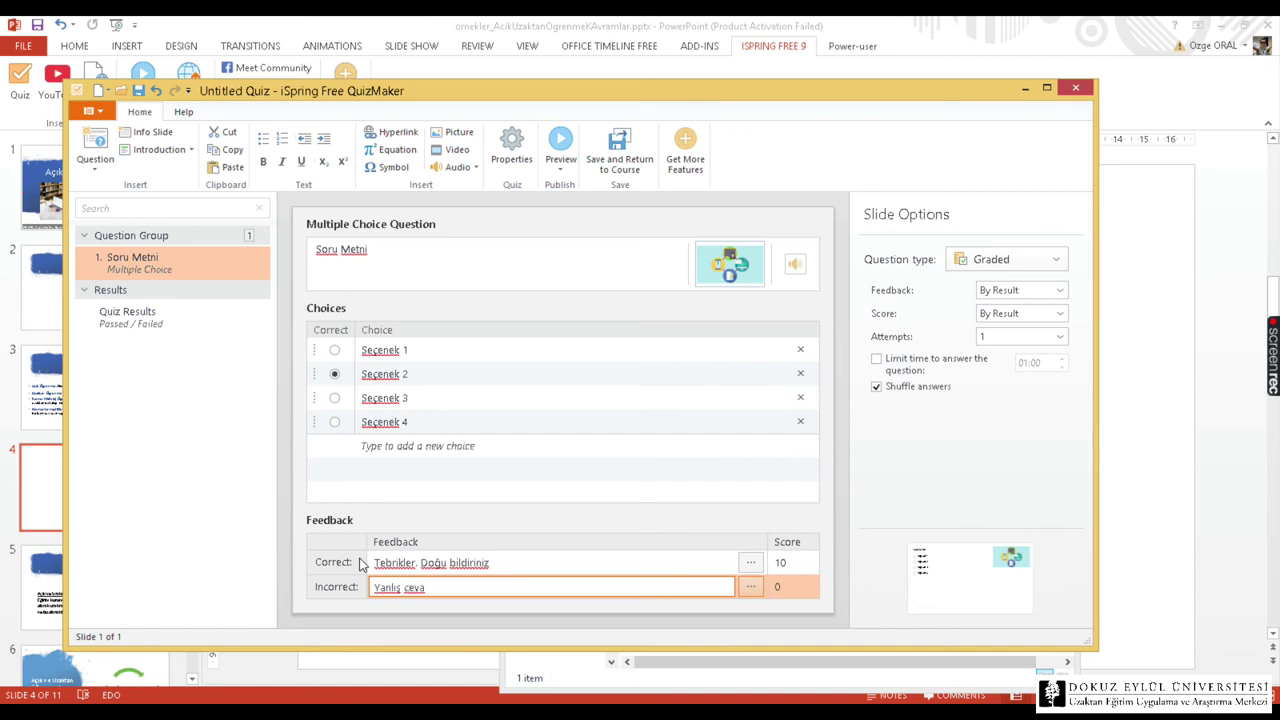
left_click(781, 562)
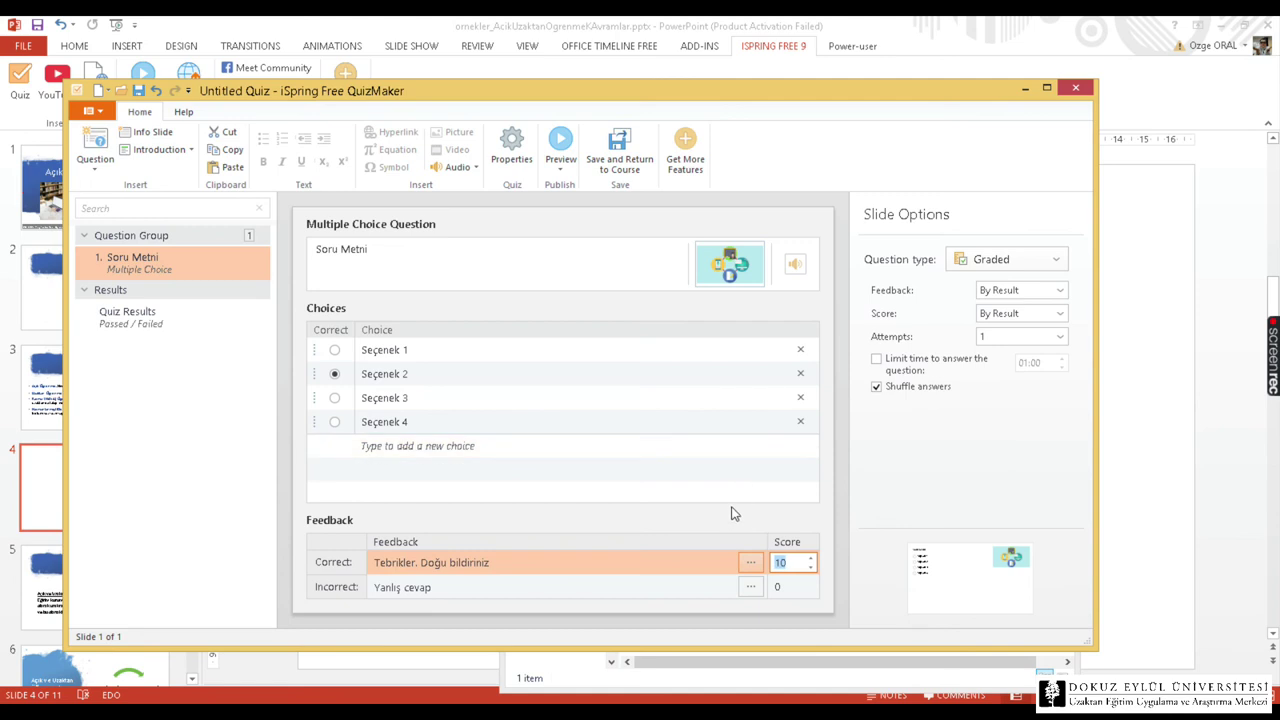
left_click(766, 527)
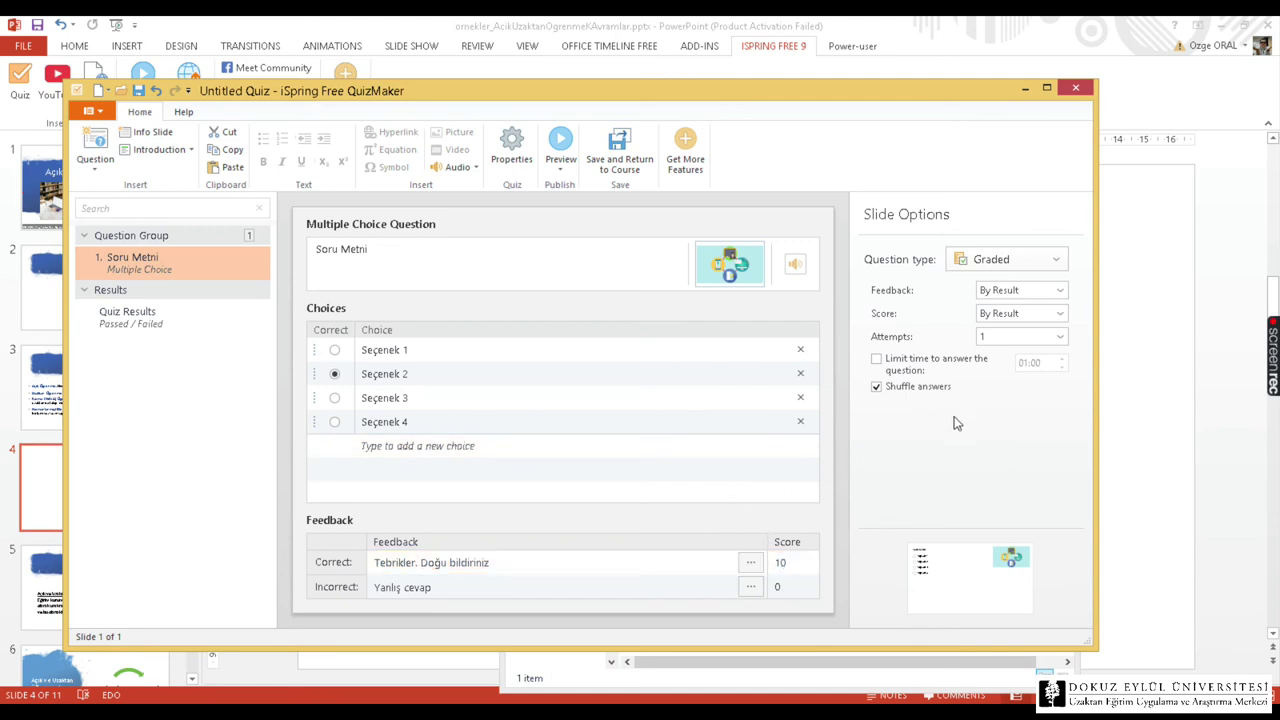
Limit answer time to 01:00, keeping By Result feedback and the Graded question type.
left_click(918, 368)
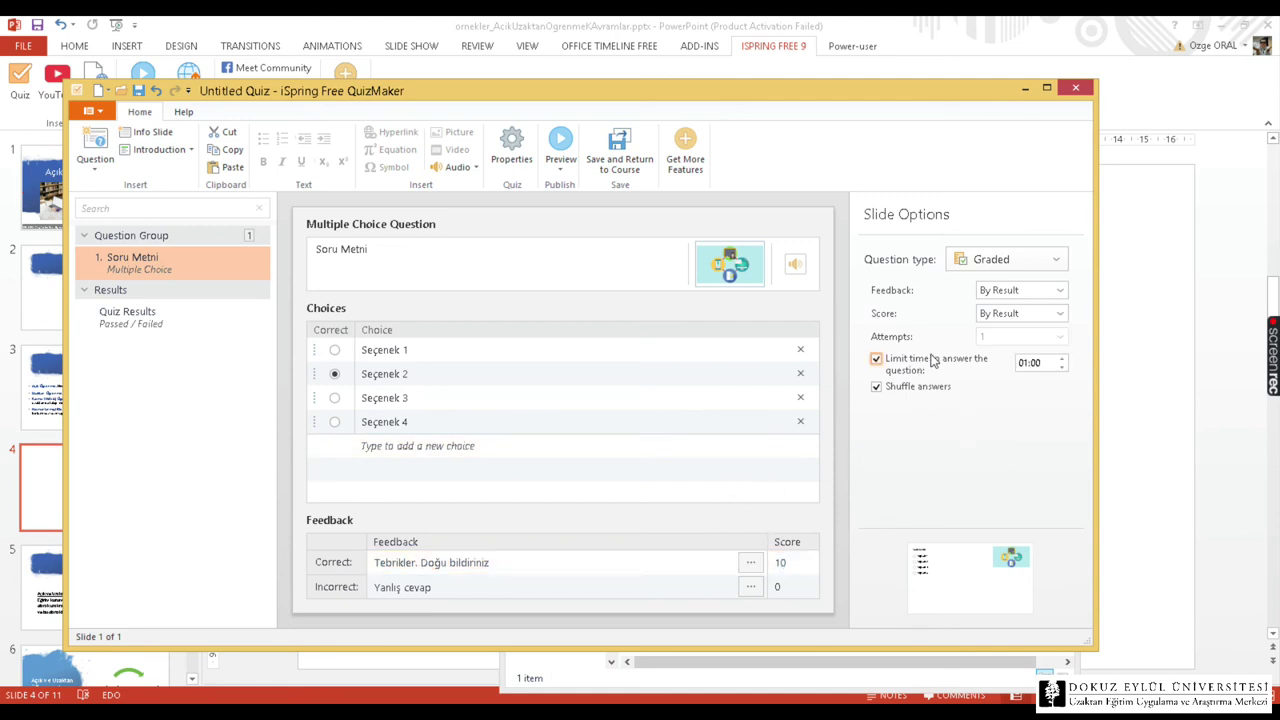
left_click(1020, 290)
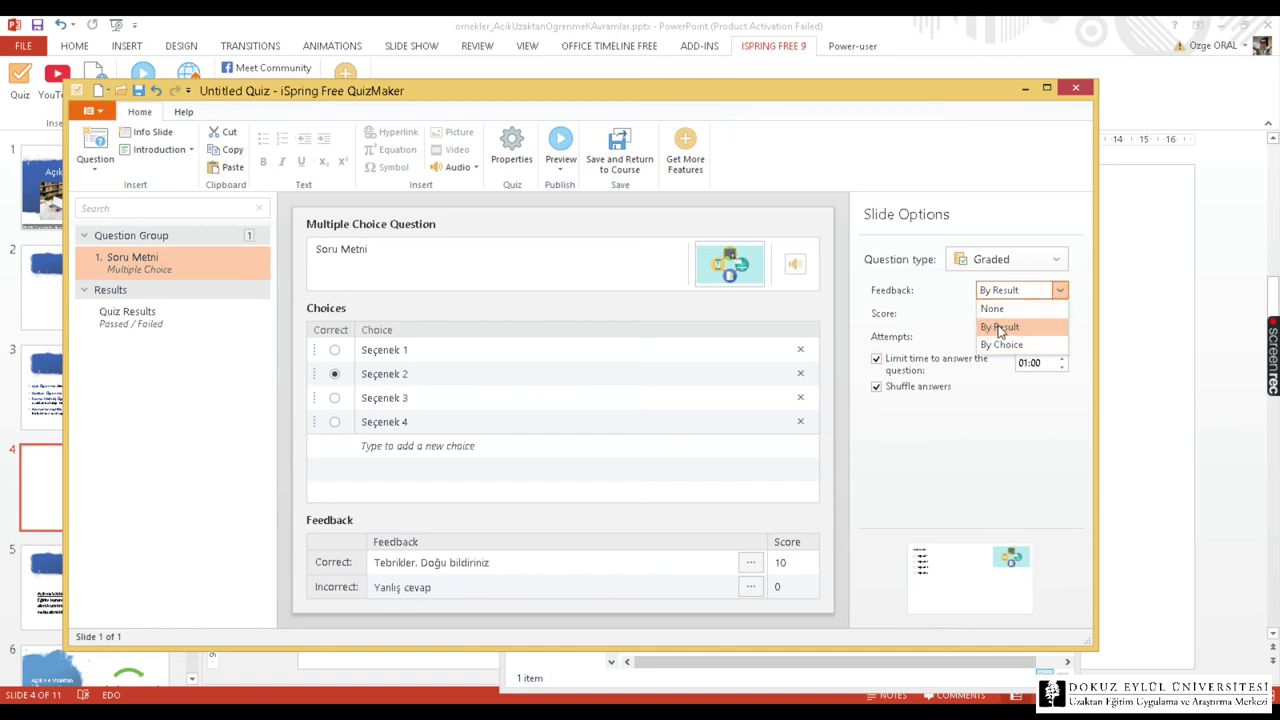
left_click(977, 392)
left_click(1008, 258)
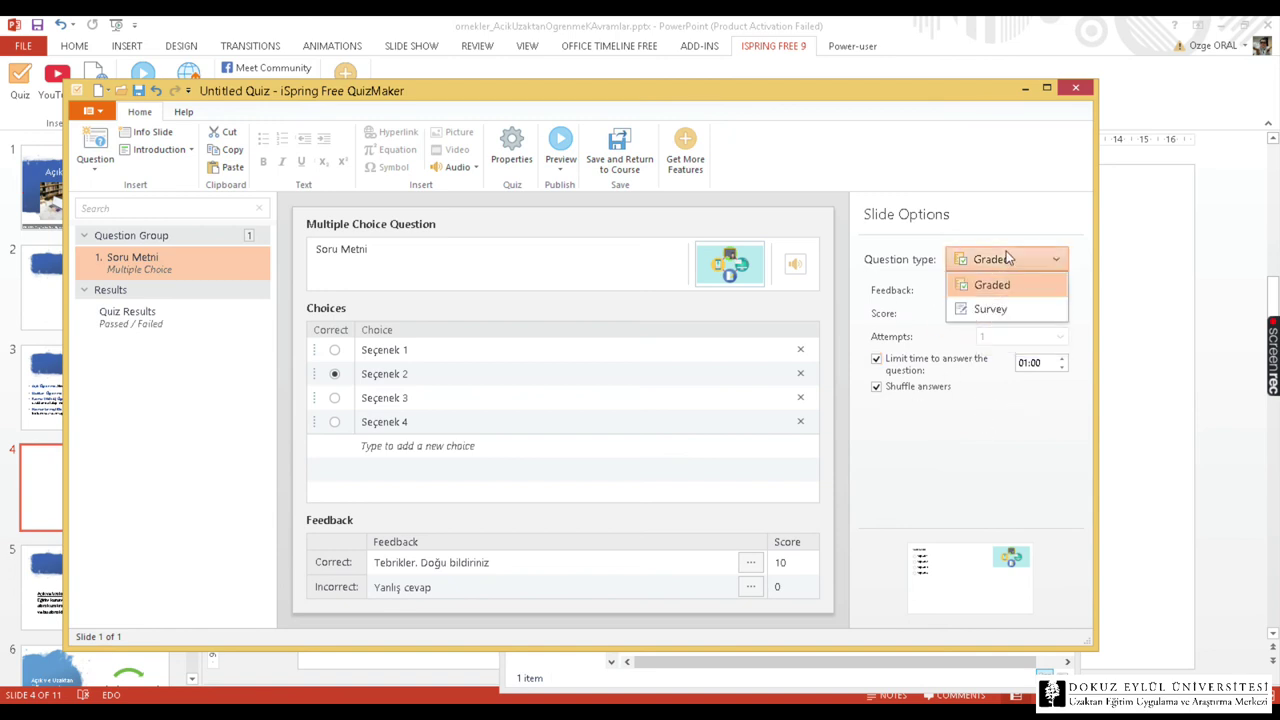
left_click(920, 281)
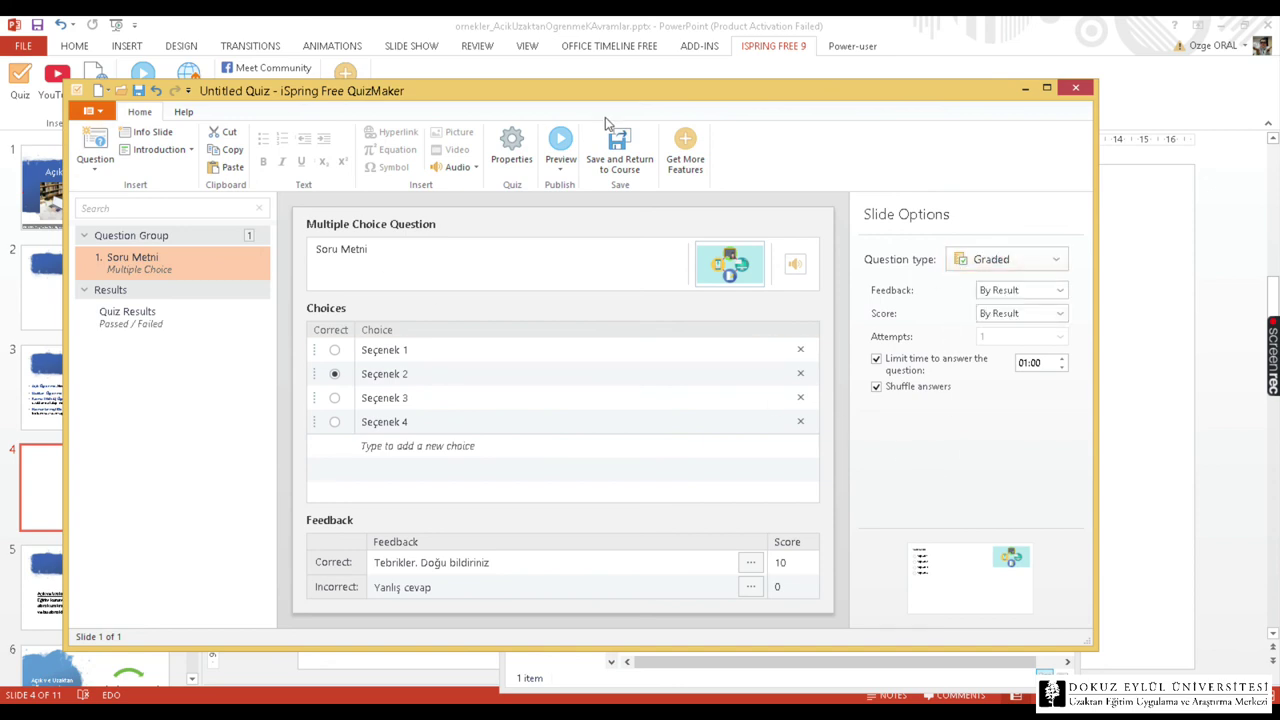
left_click(561, 162)
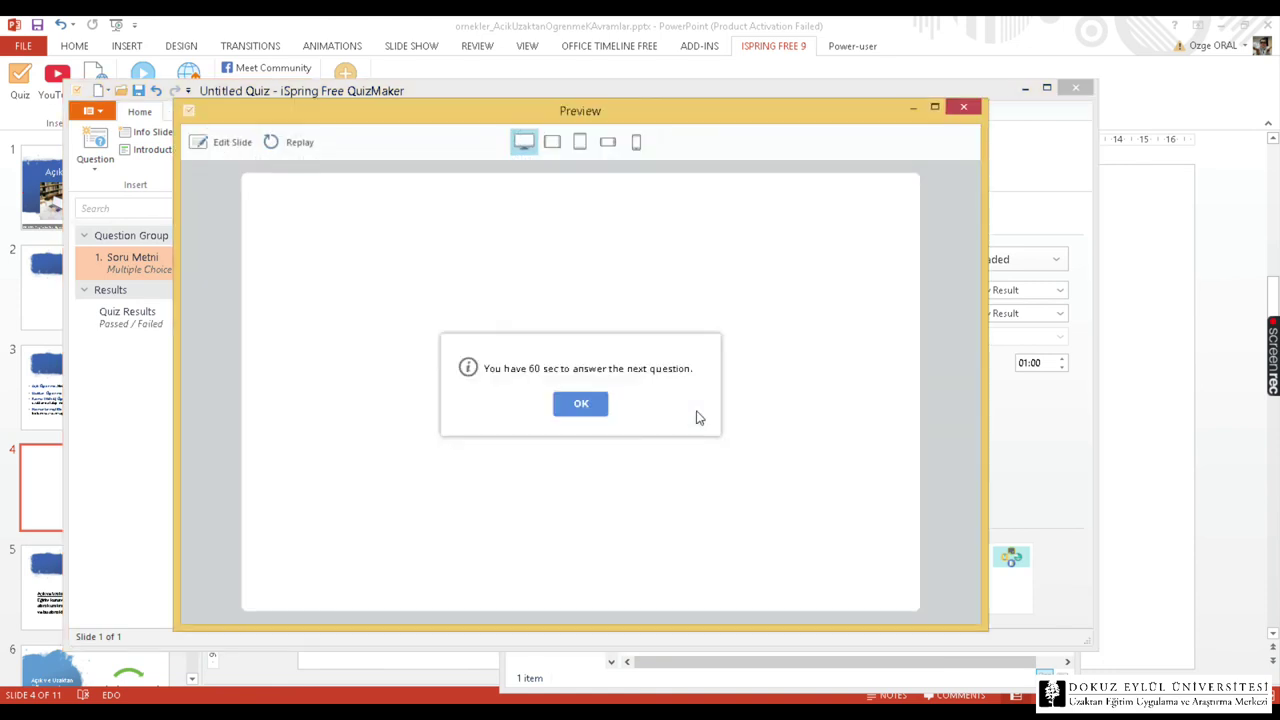
left_click(583, 404)
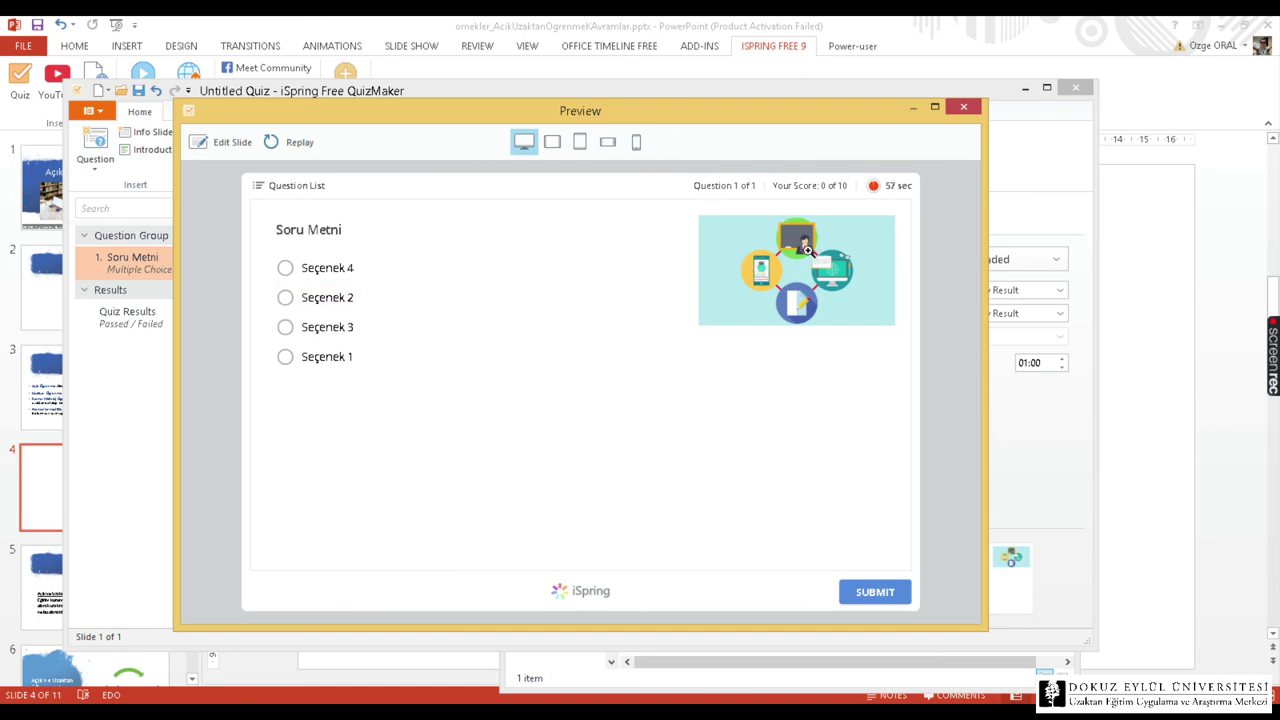
left_click(287, 298)
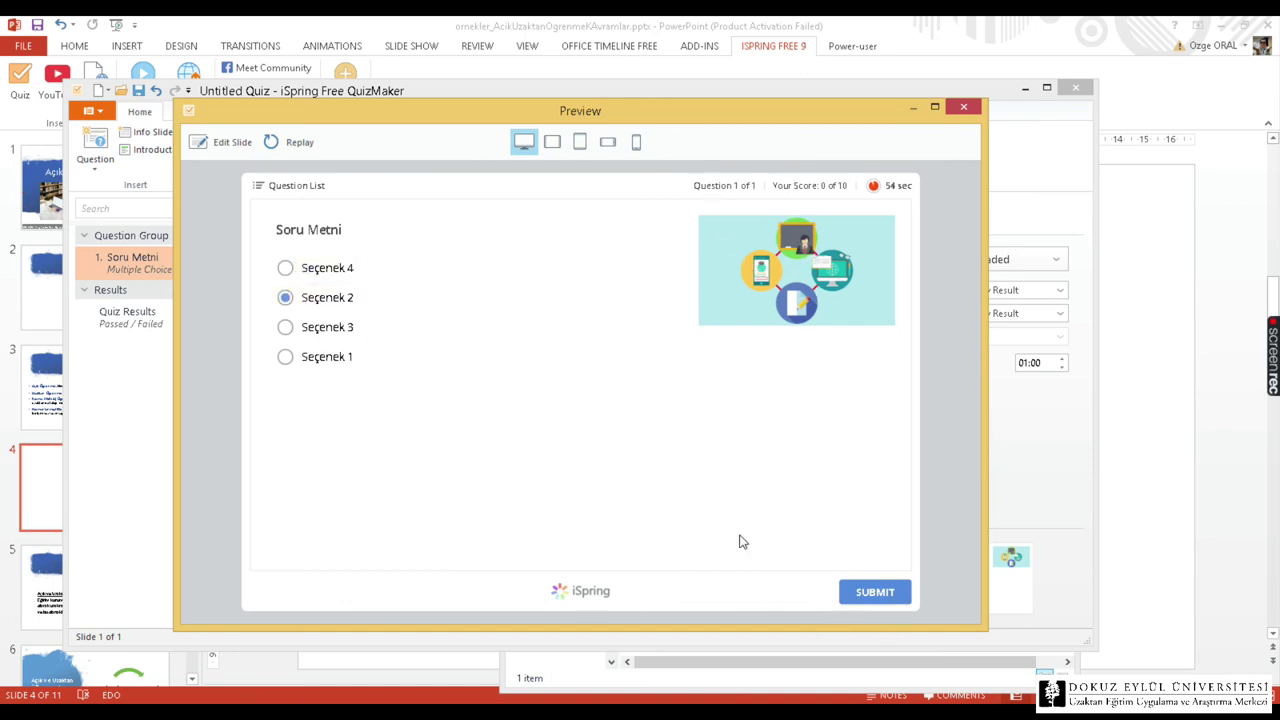
left_click(866, 591)
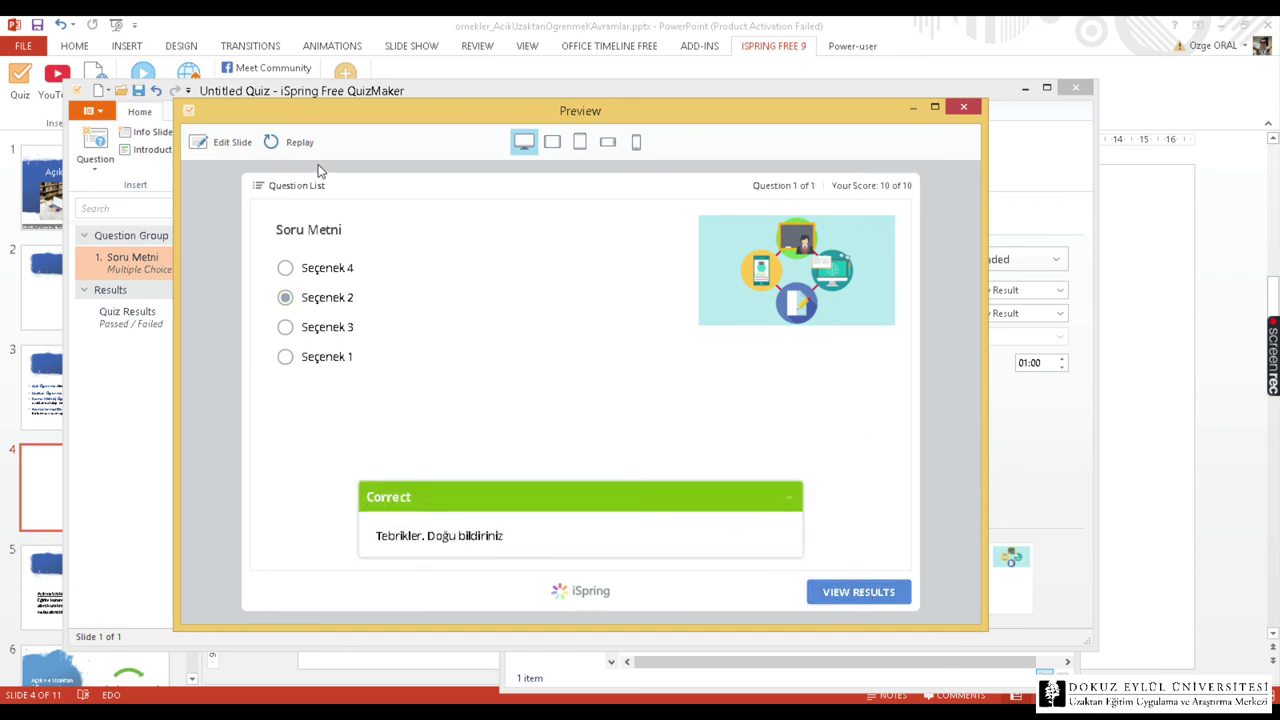
left_click(552, 142)
left_click(579, 142)
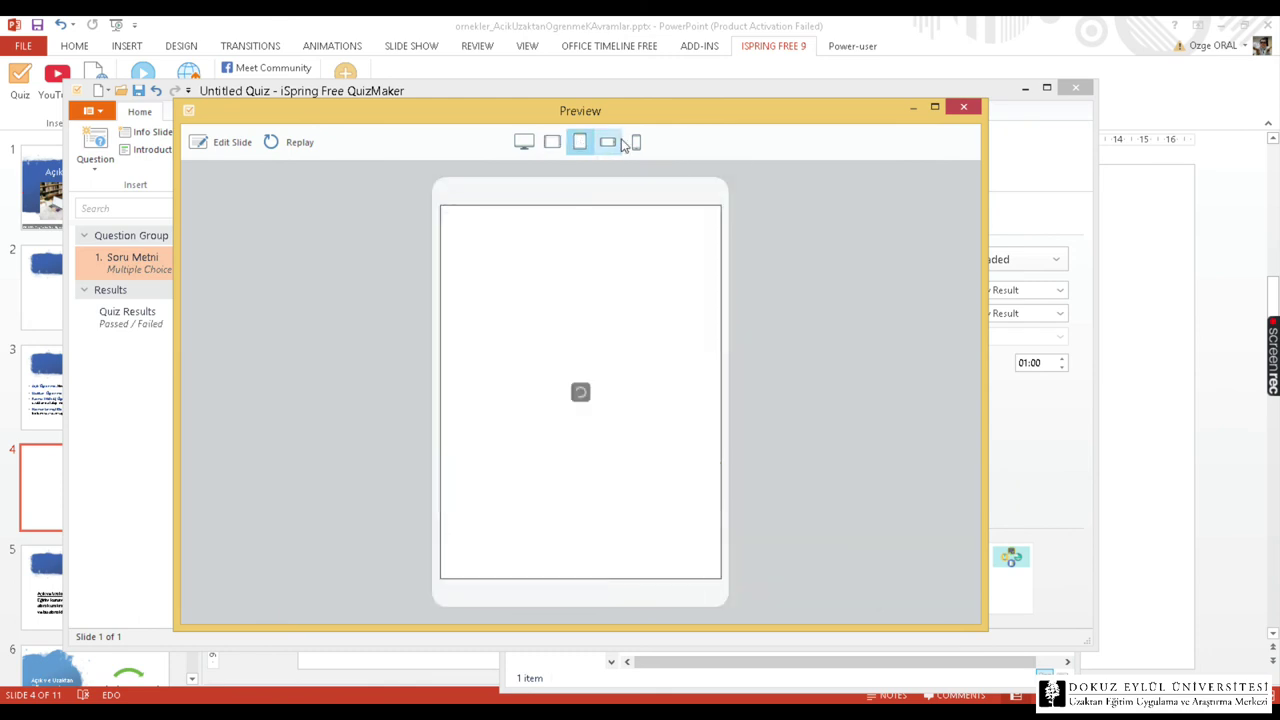
left_click(636, 142)
left_click(598, 142)
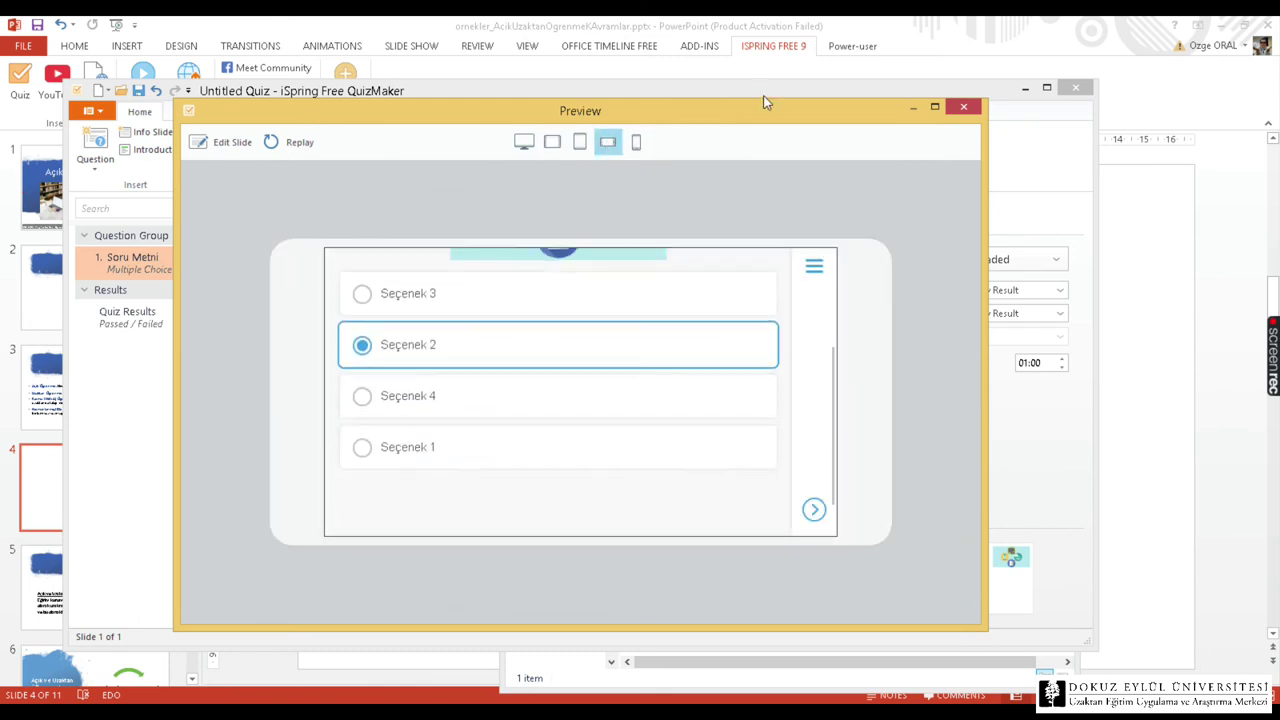
left_click(963, 108)
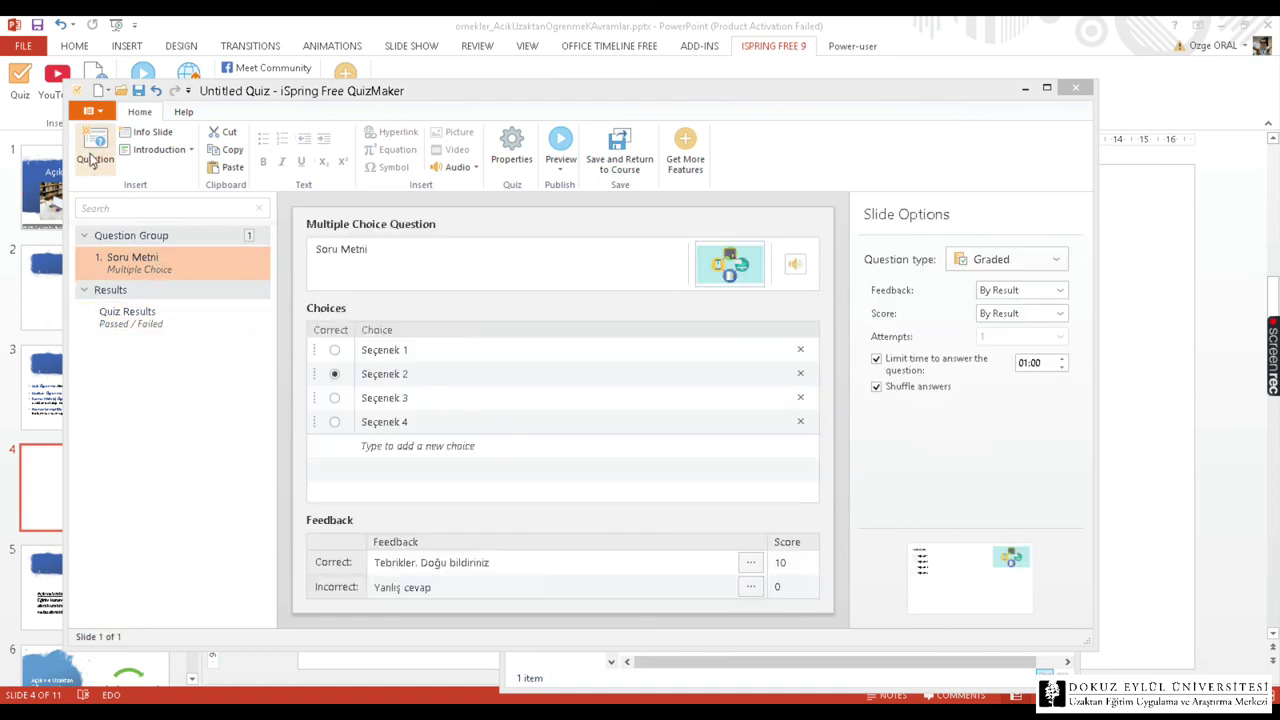
Add a second multiple-choice question titled 'Soru 2' with its second choice selected, then open quiz Properties.
left_click(96, 150)
left_click(122, 243)
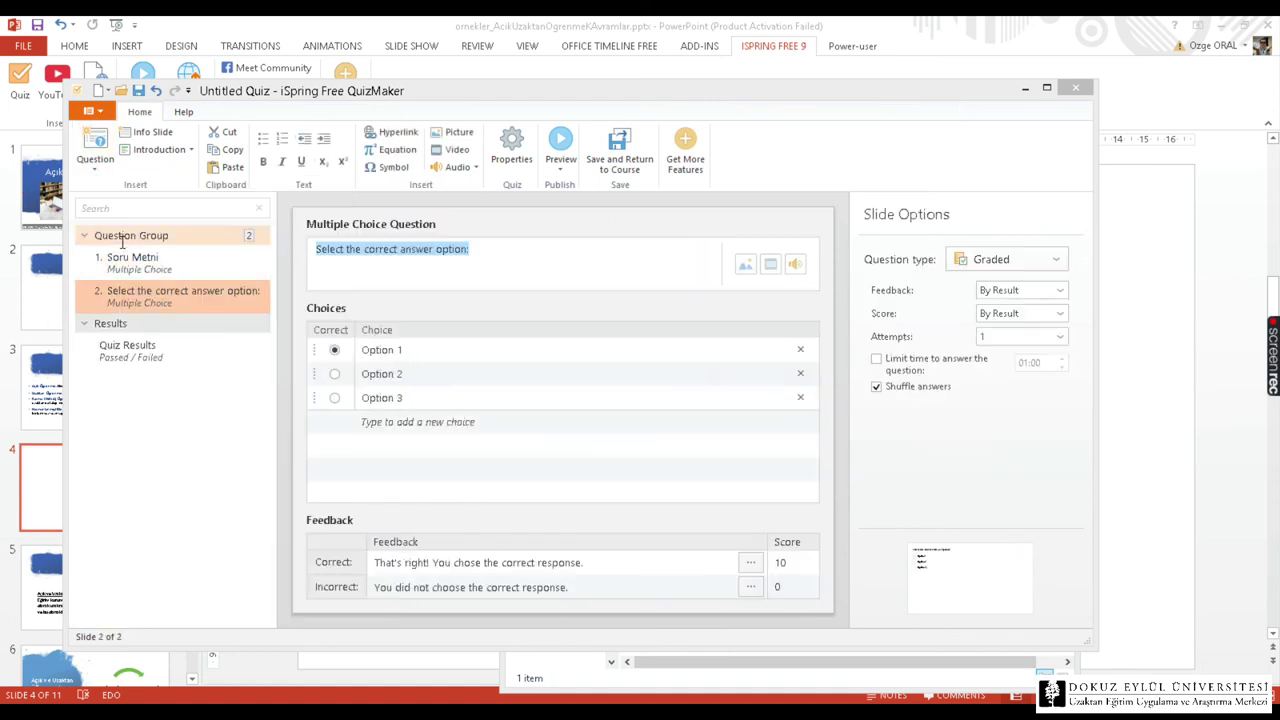
left_click(386, 251)
key("ctrl+a")
type("Soru 2")
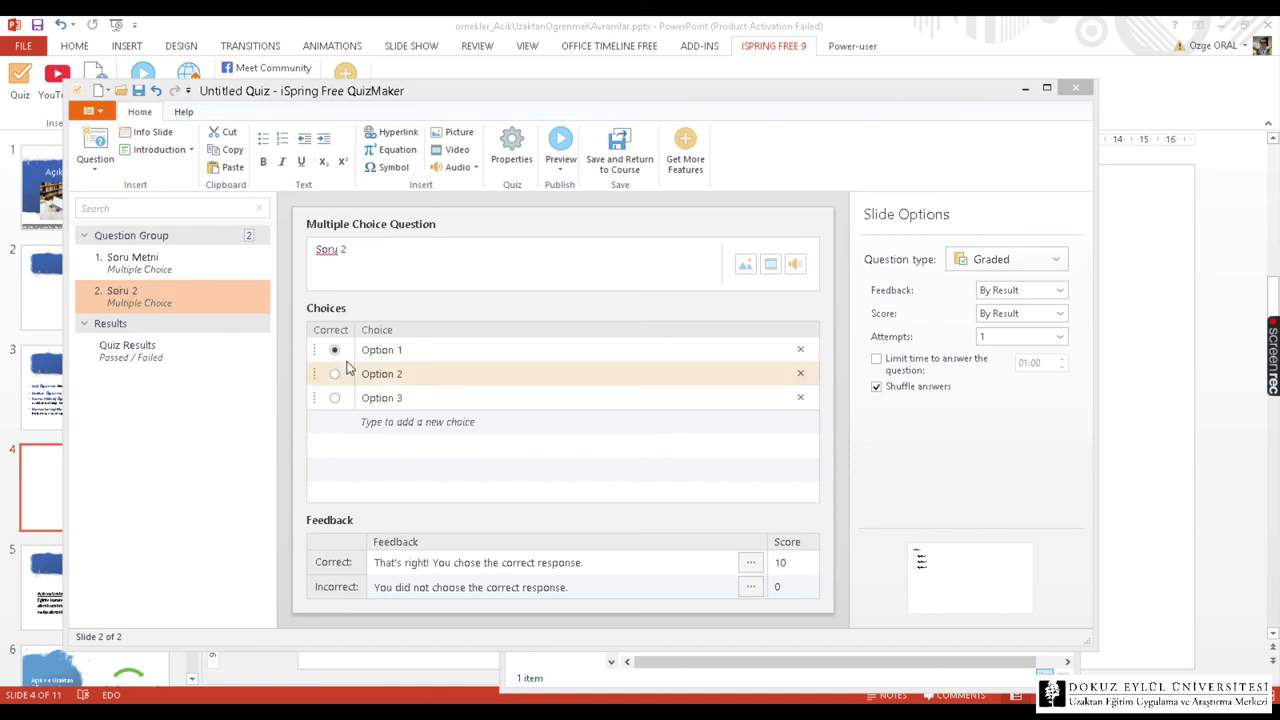
left_click(334, 373)
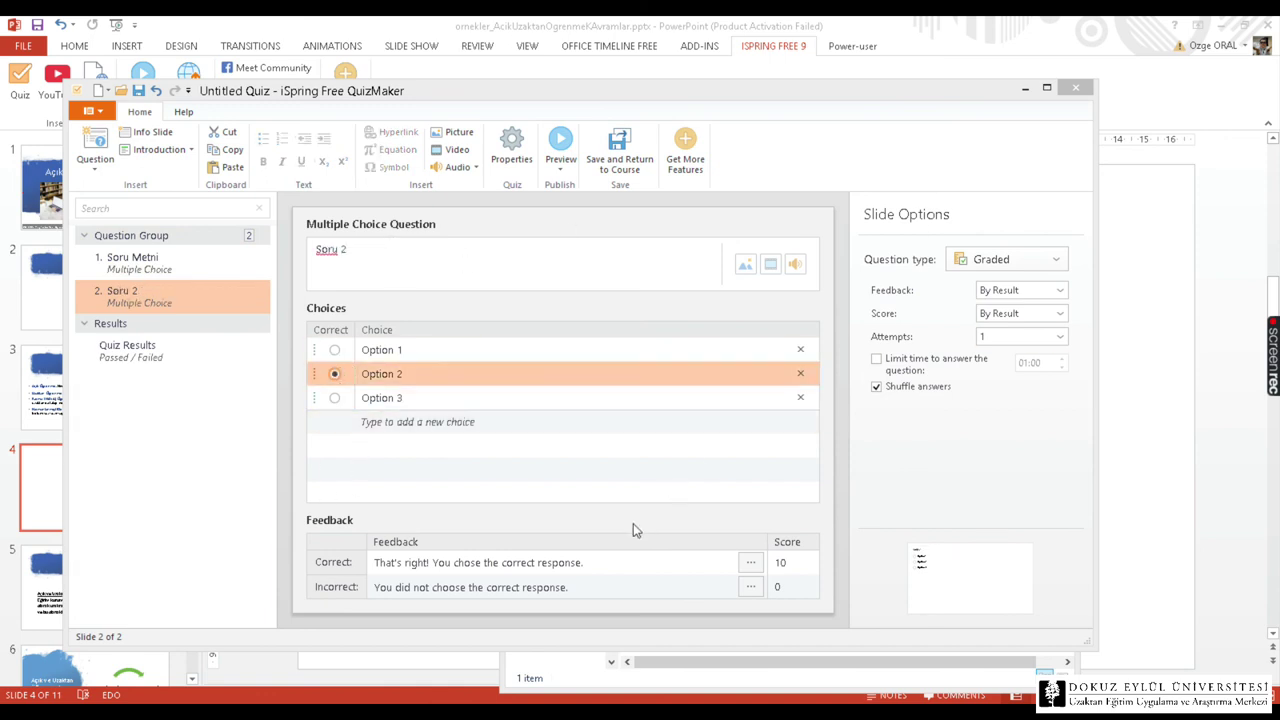
left_click(514, 145)
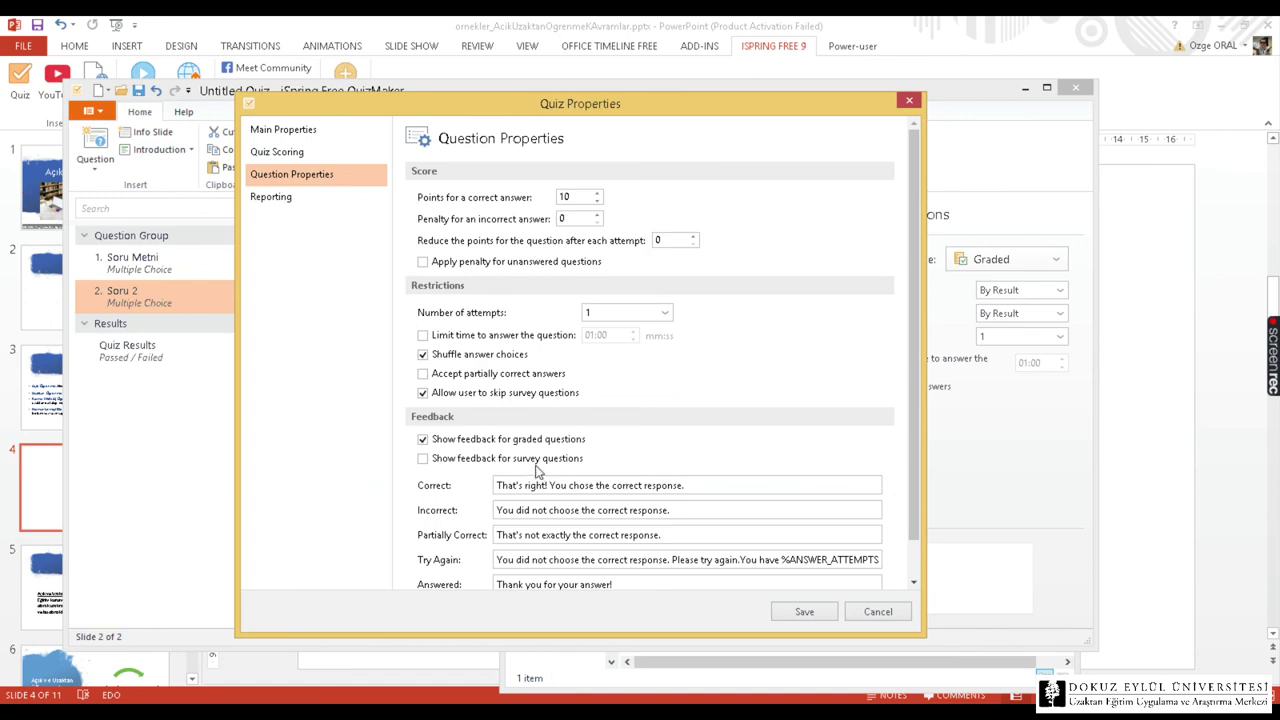
Turn on Reporting to e-mail results to the instructor's address on Passed or Failed, including user's answers, and save.
scroll(537, 470, "down", 1)
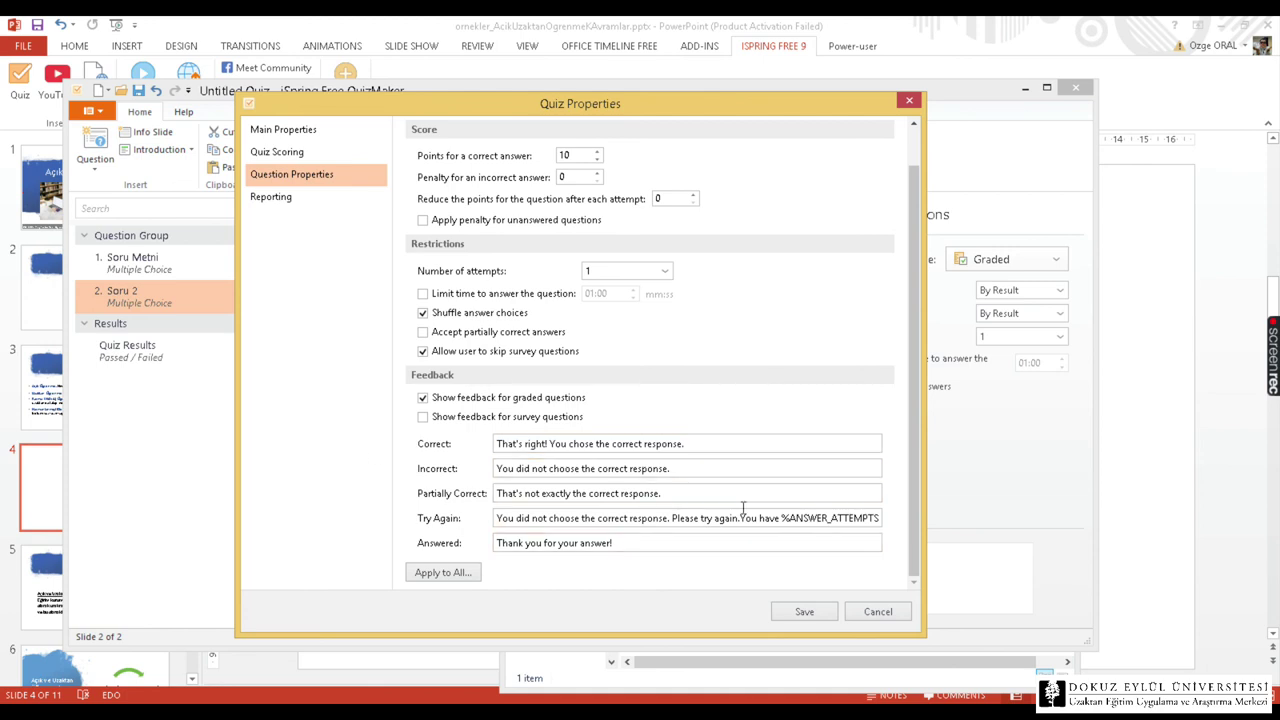
left_click(297, 201)
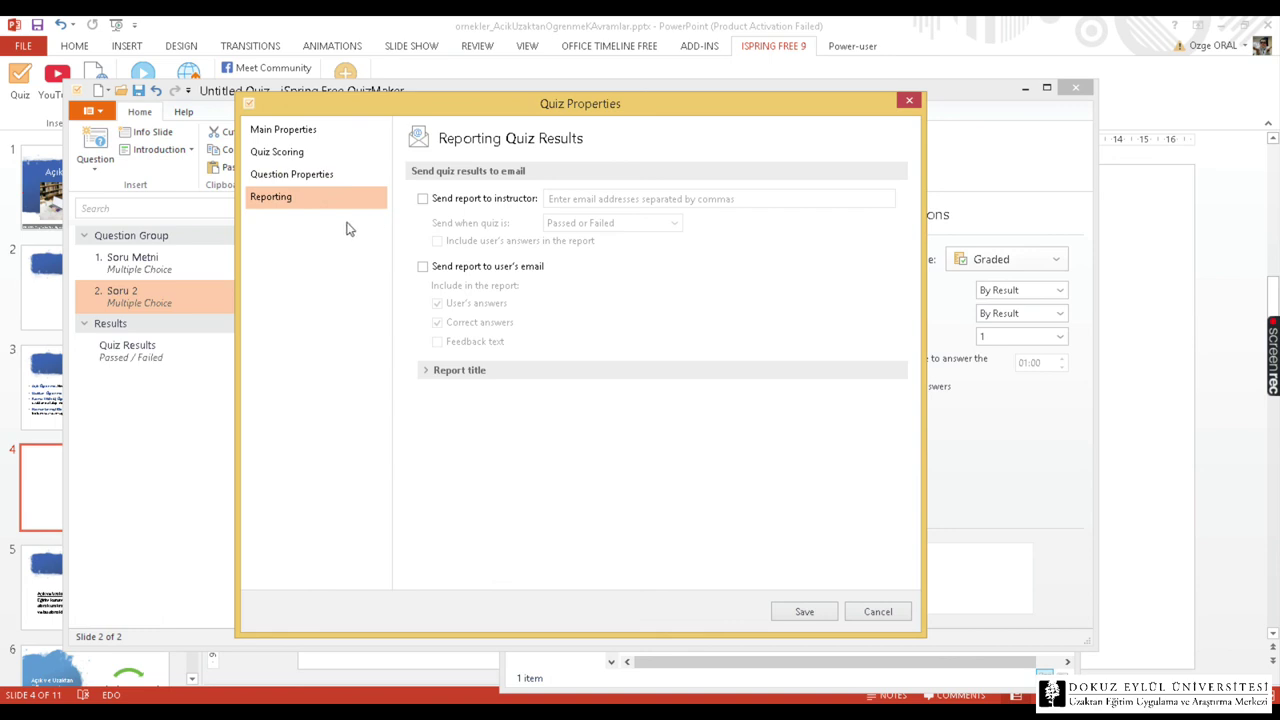
left_click(453, 200)
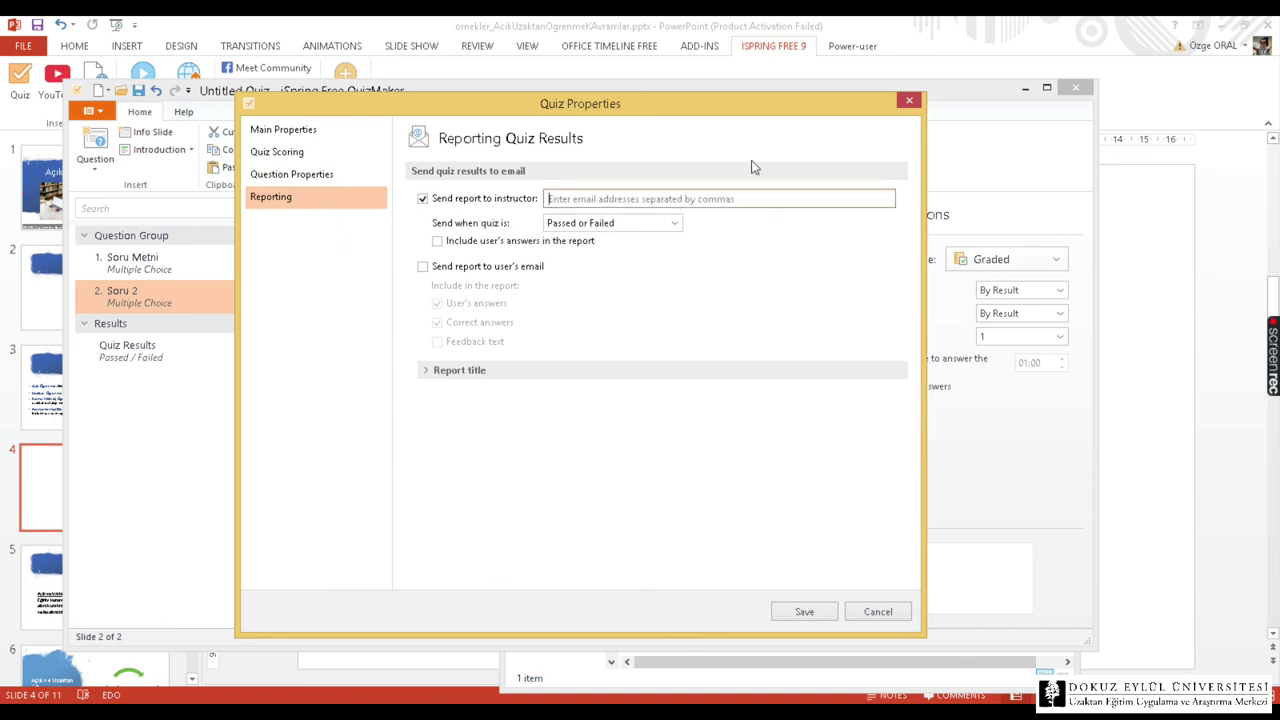
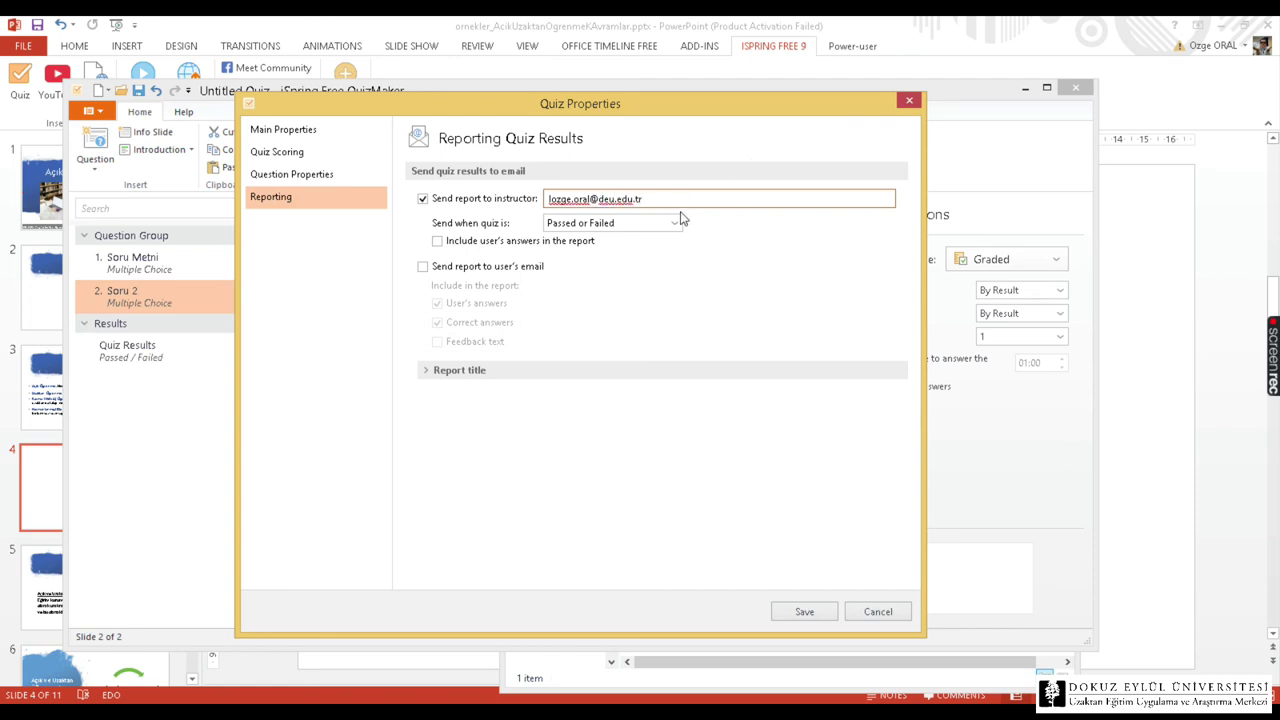
left_click(674, 223)
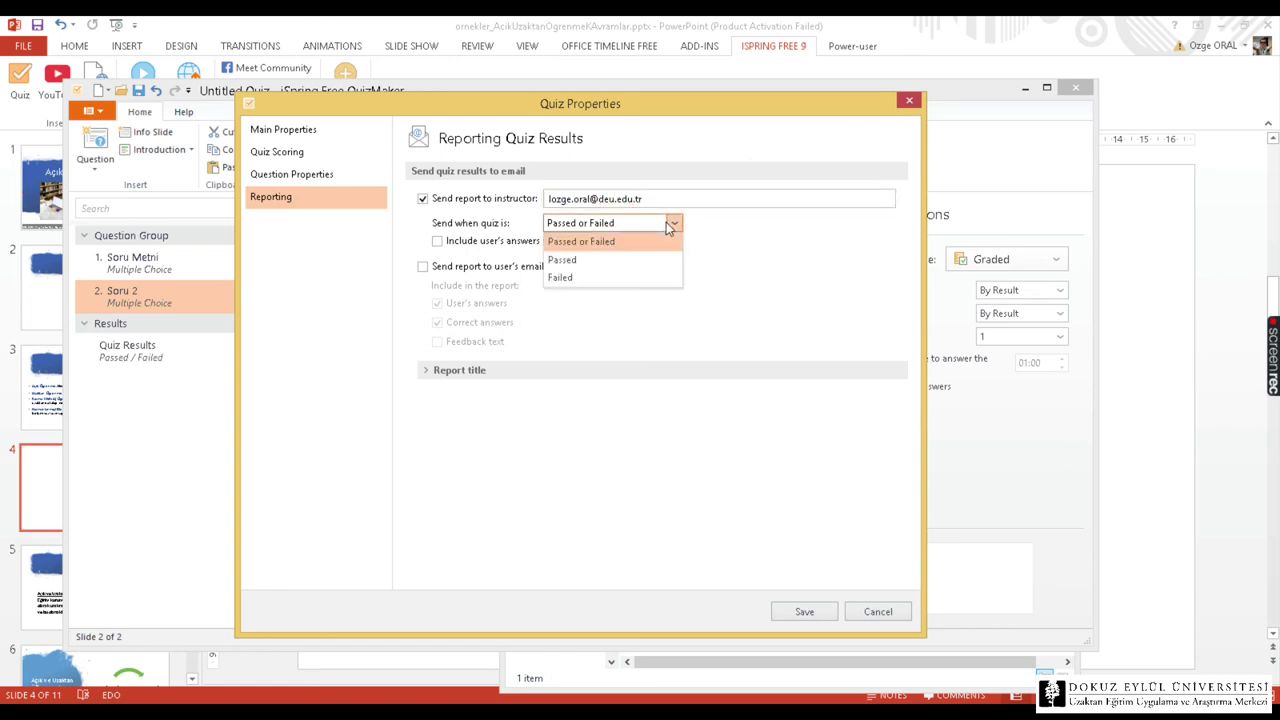
left_click(588, 228)
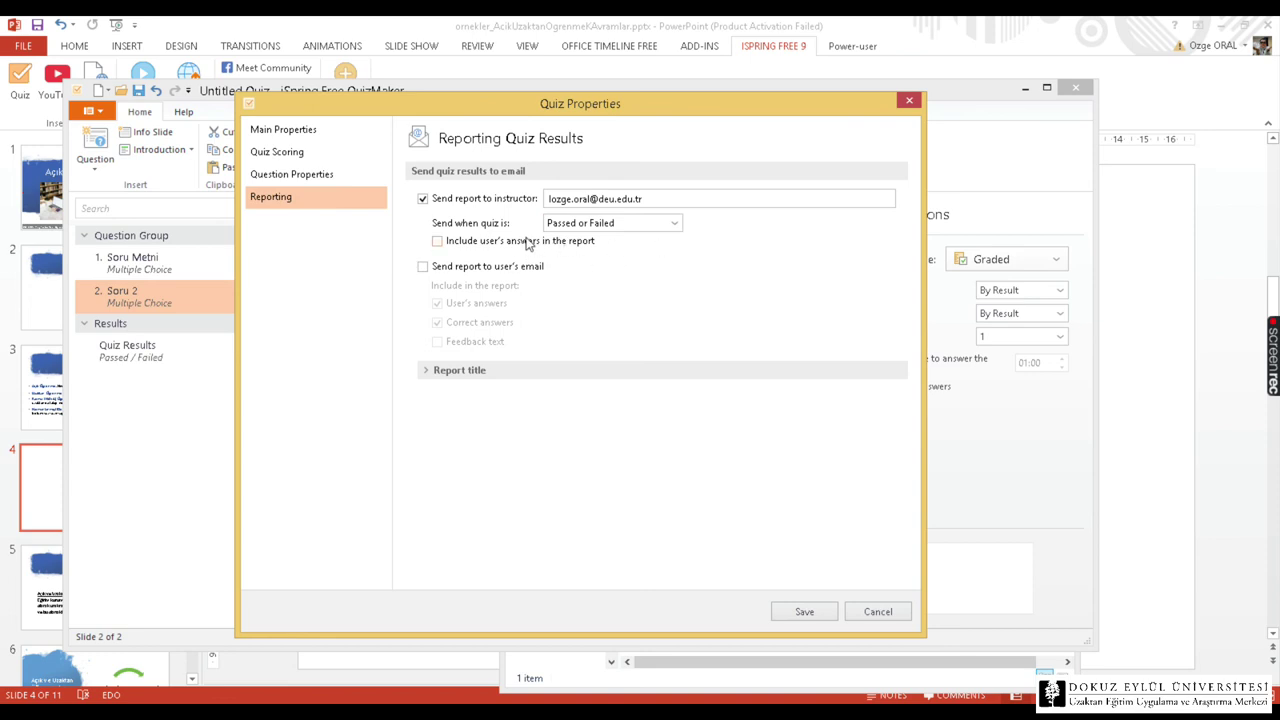
left_click(437, 241)
left_click(806, 611)
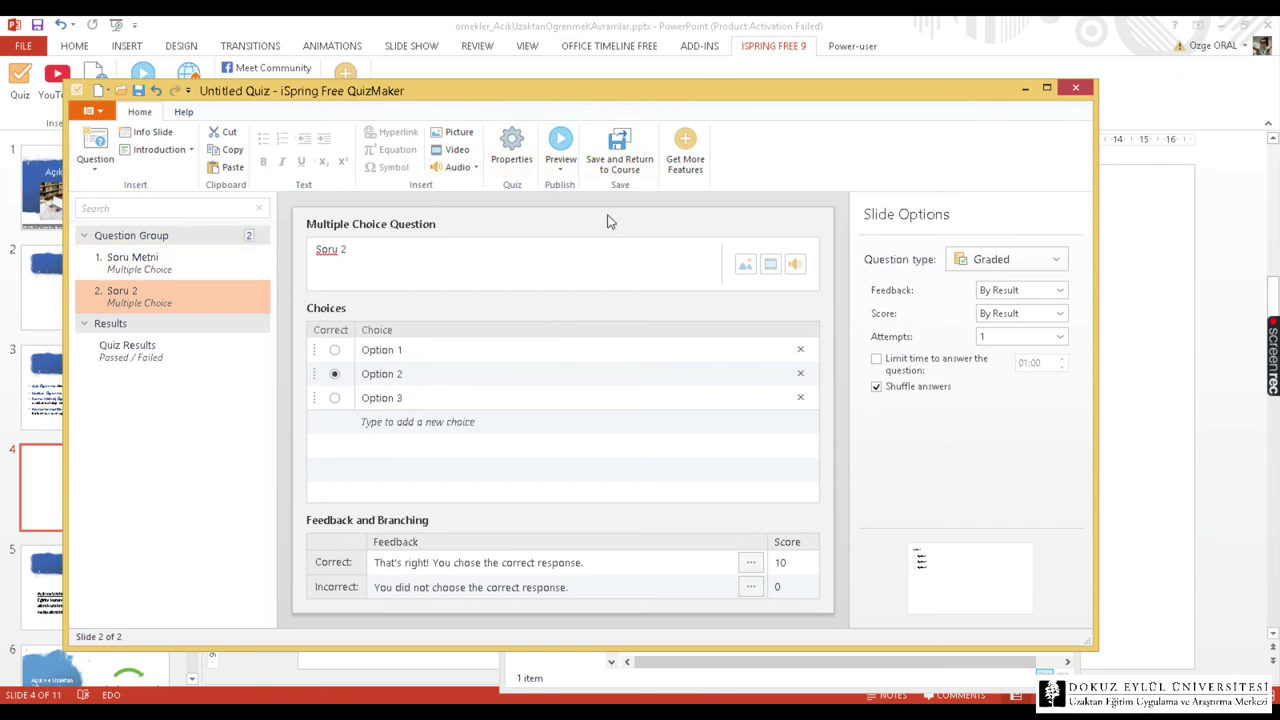
Save the quiz back to slide 4 and preview that slide in a slide show.
left_click(627, 147)
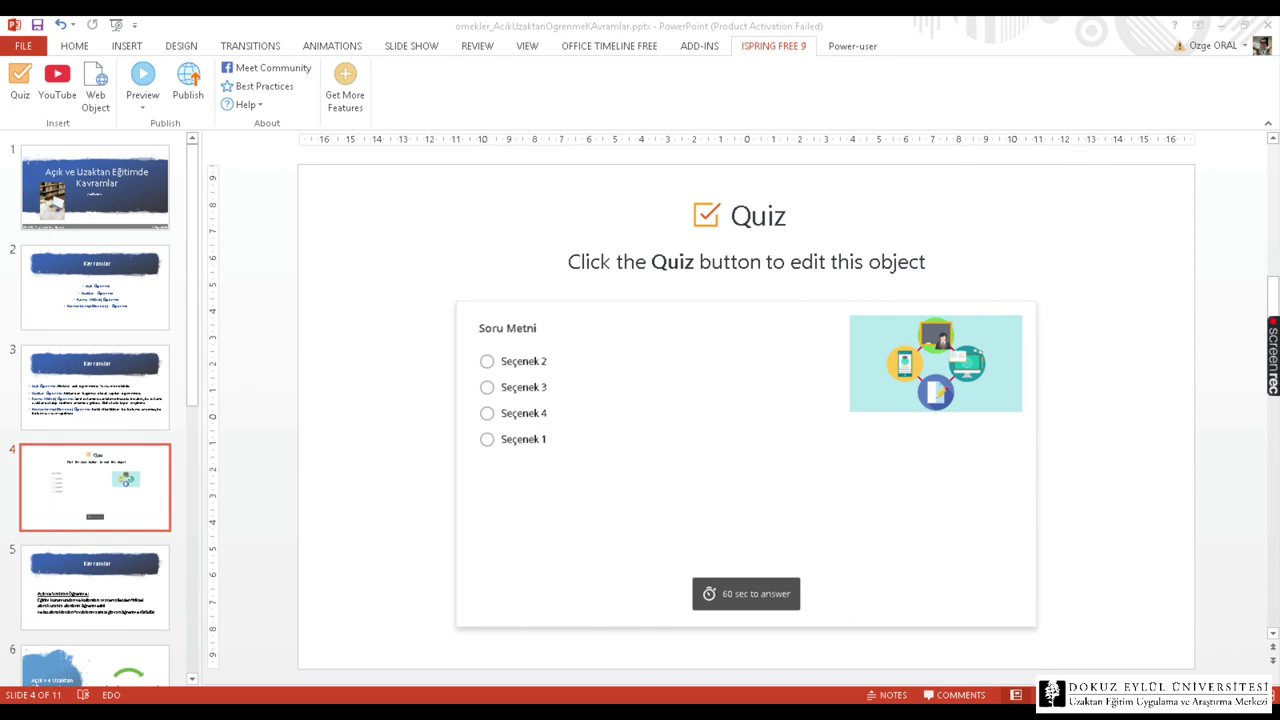
key("shift+F5")
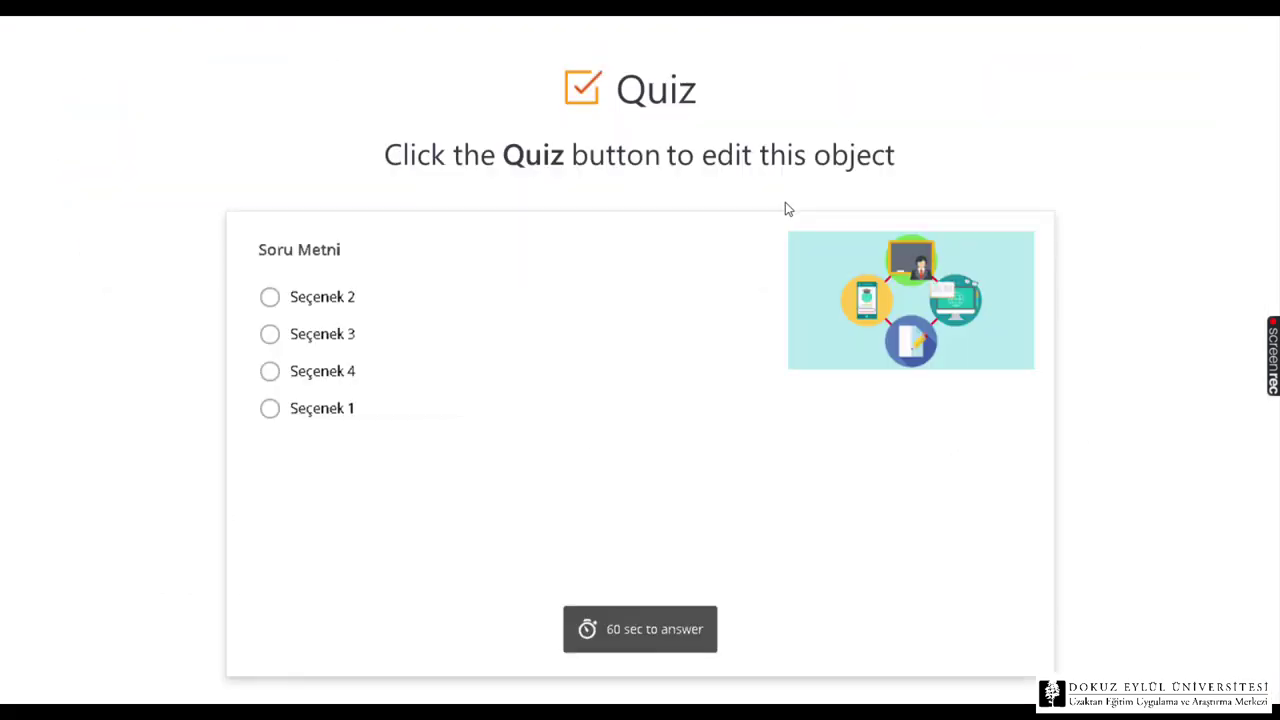
key("Escape")
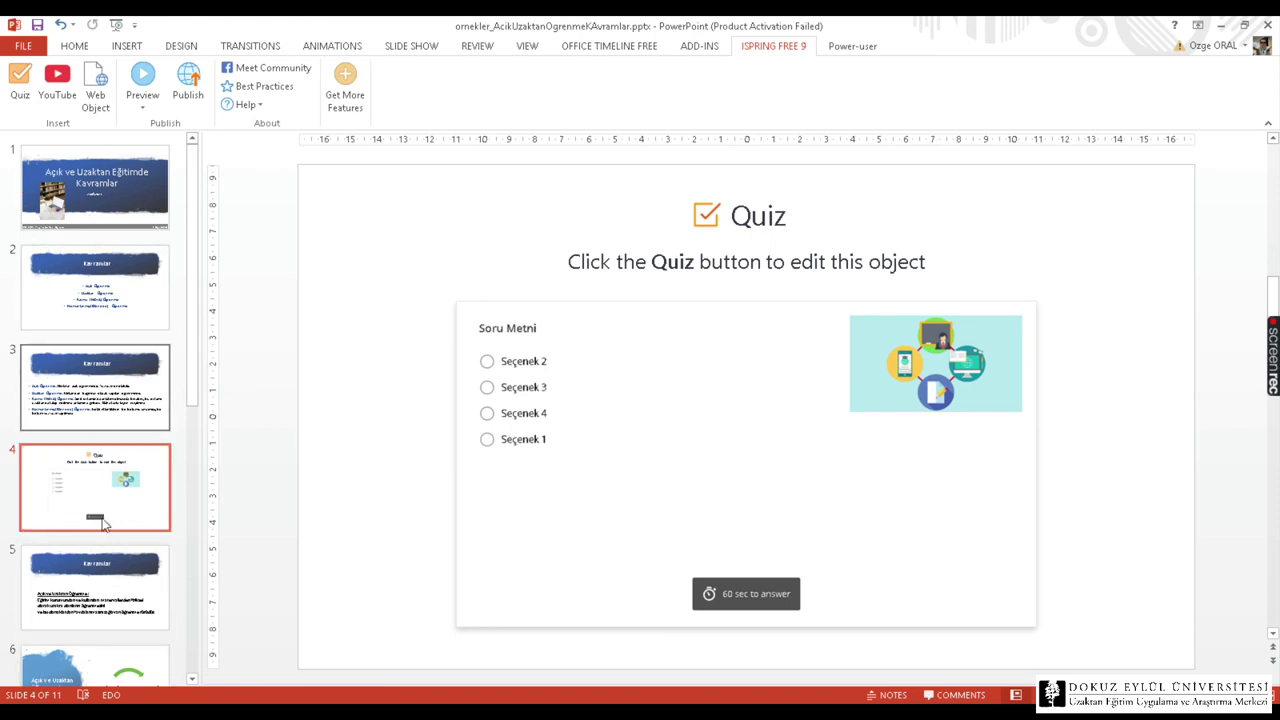
On slide 5 Kavramlar, begin a YouTube insertion and select the video's URL in Chrome's address bar.
left_click(95, 585)
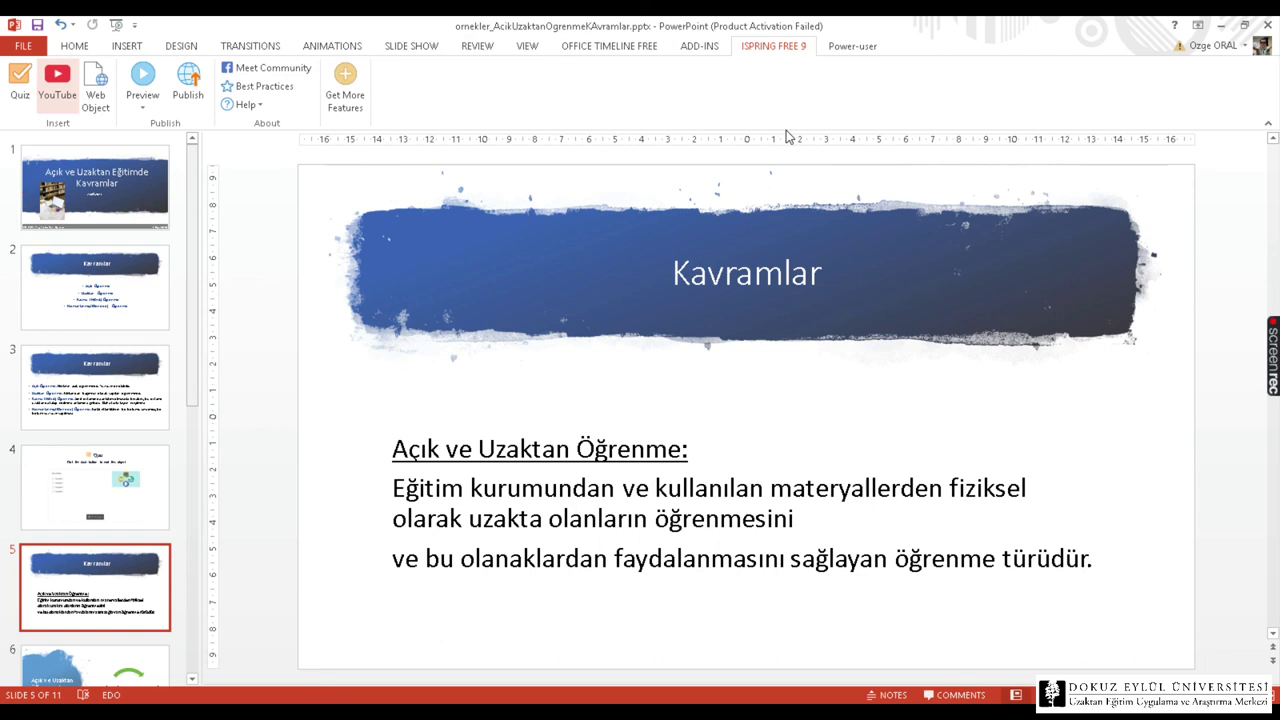
left_click(74, 103)
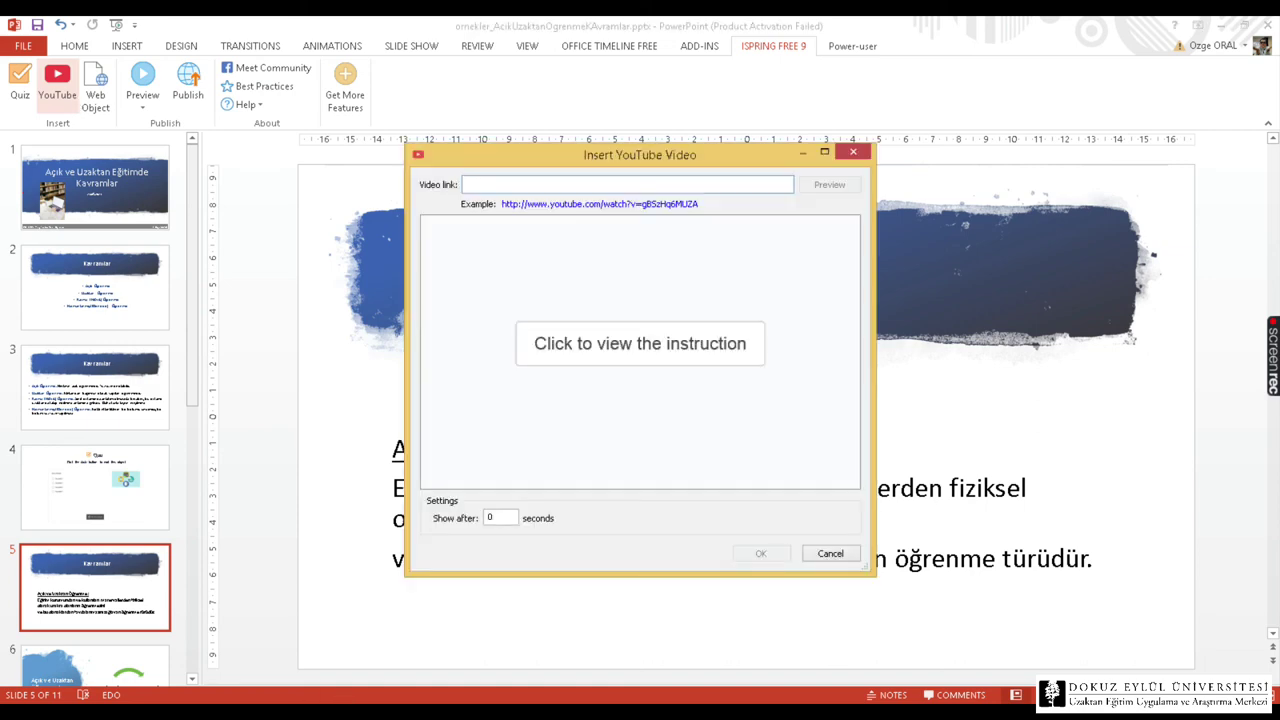
key("alt+Tab")
left_click(1088, 29)
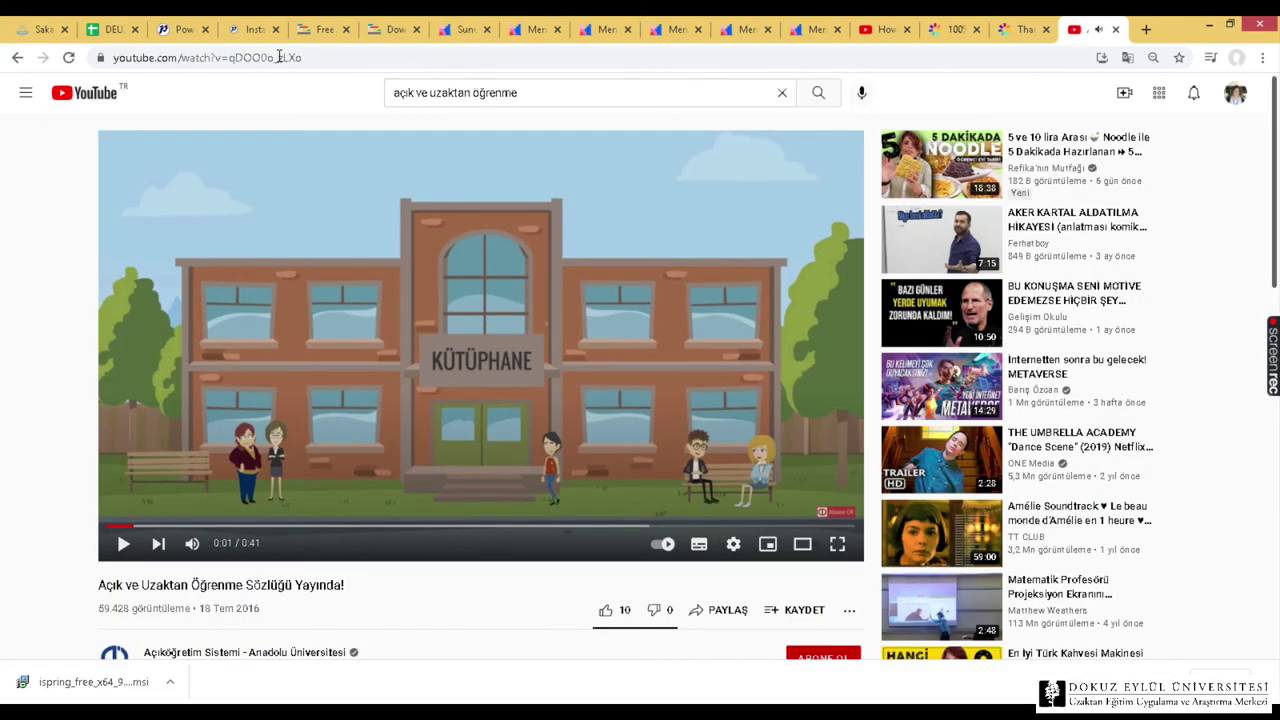
left_click(283, 58)
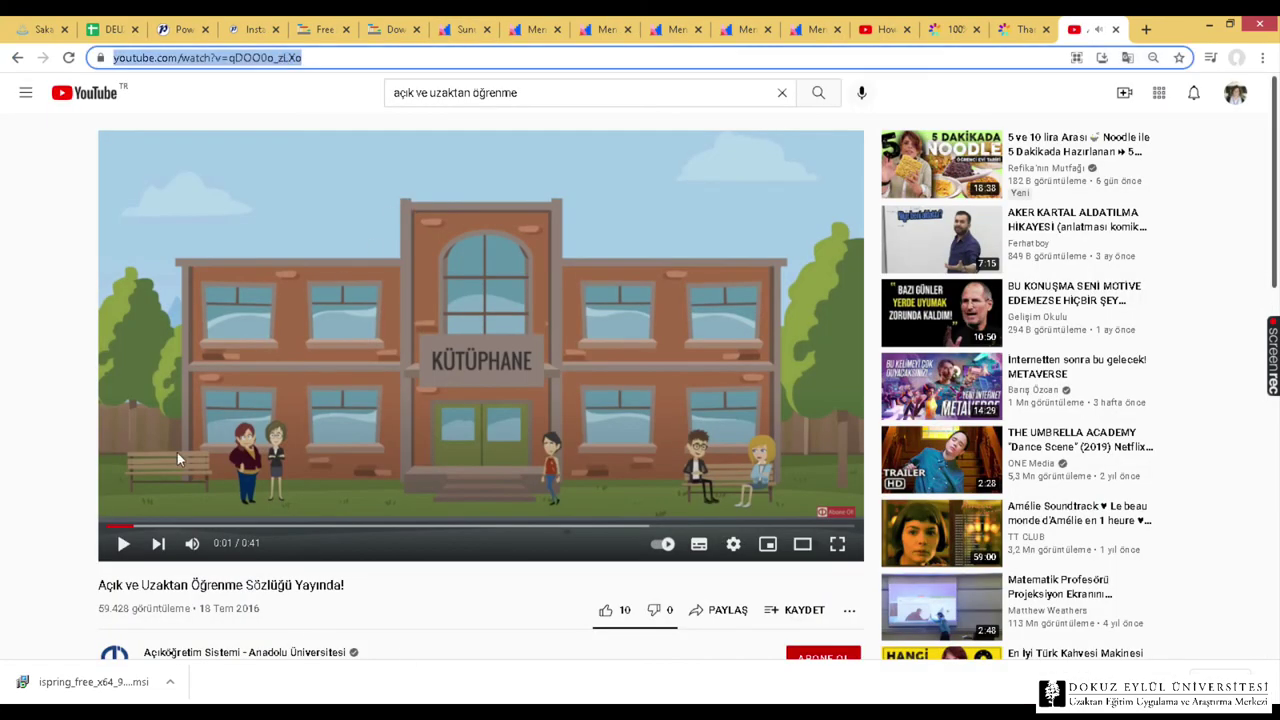
left_click(249, 80)
left_click(249, 63)
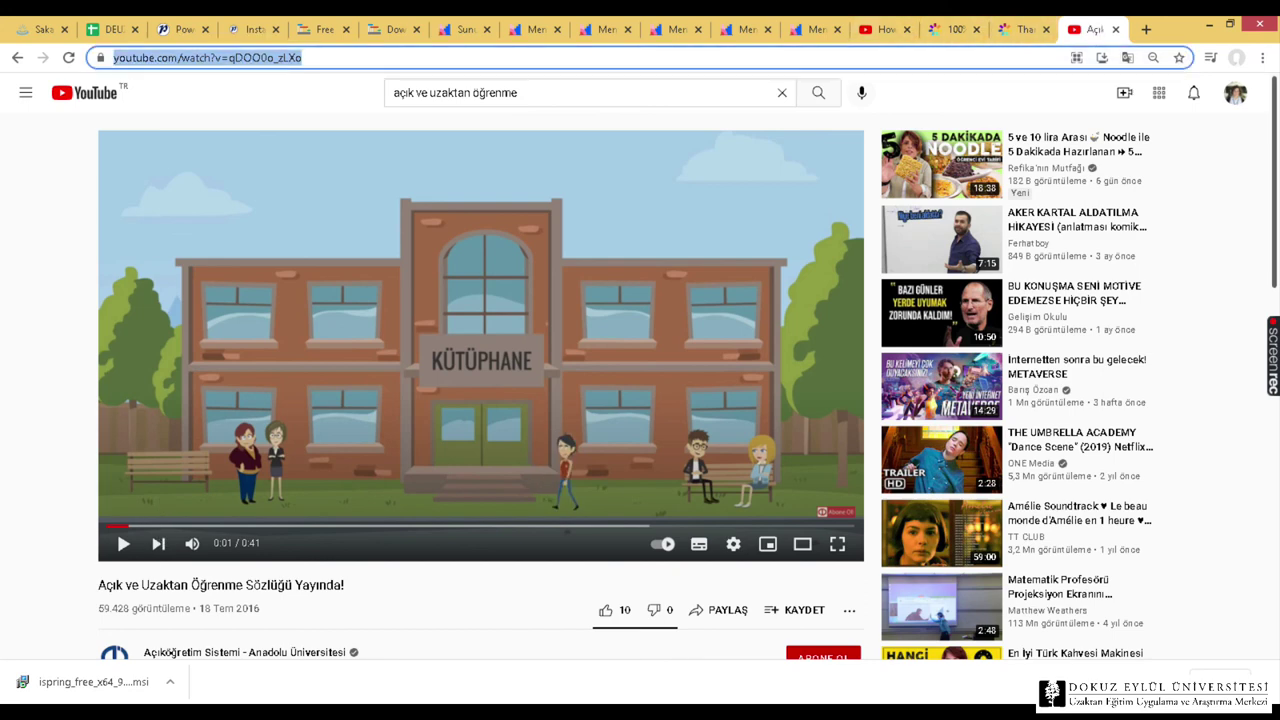
Paste the YouTube link, try a 10-second Show after delay, reset it to 0, and cancel the insertion.
mouse_move(277, 712)
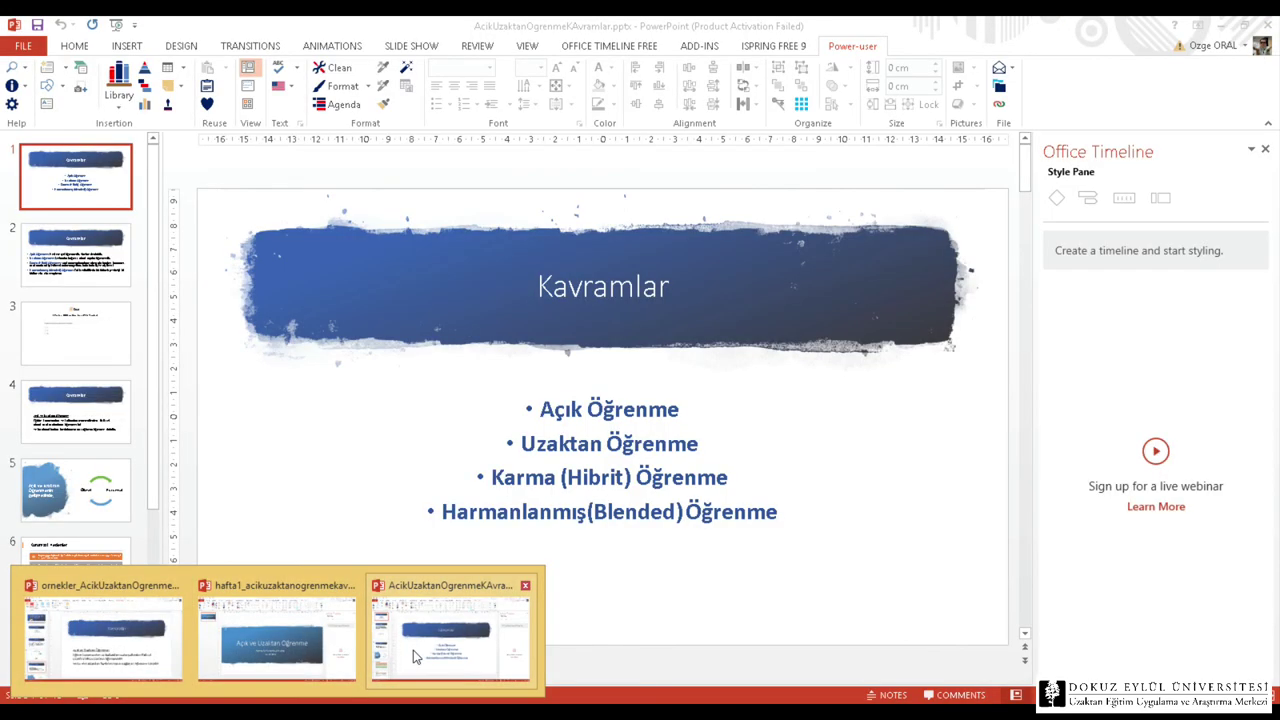
left_click(416, 657)
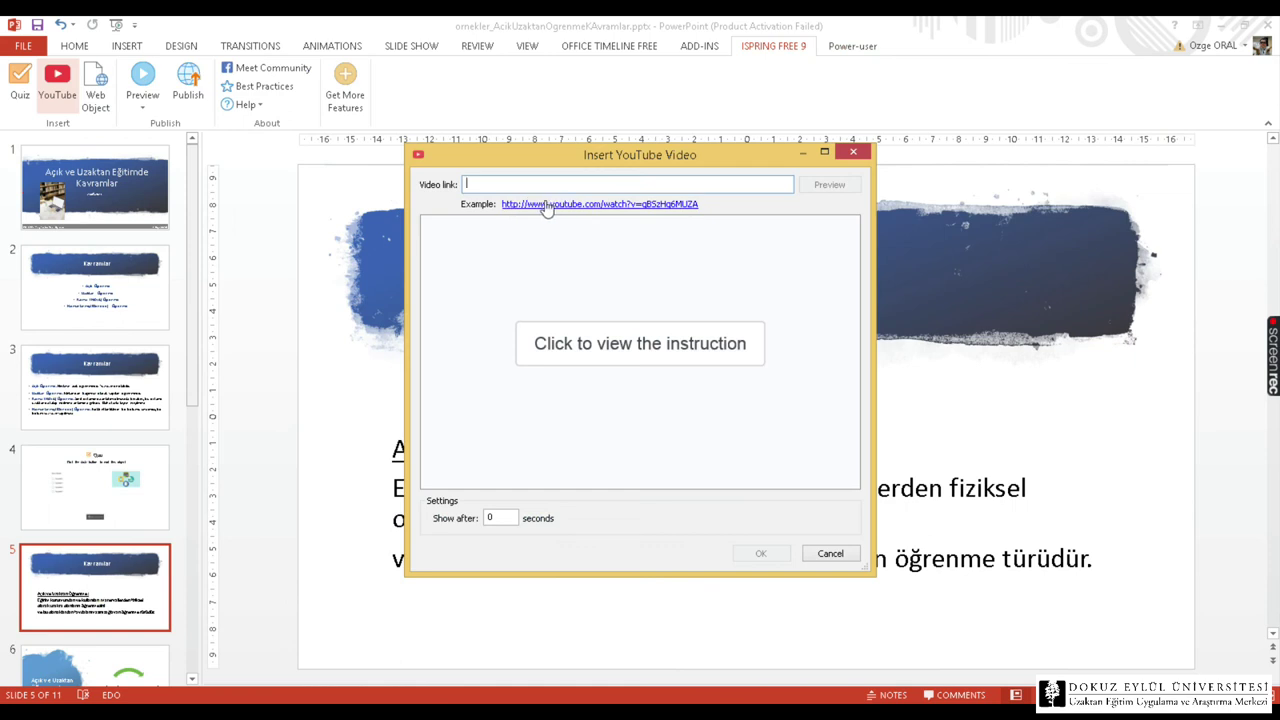
type("http://www.youtube.com/watch?v=gBSzHq6MUZA")
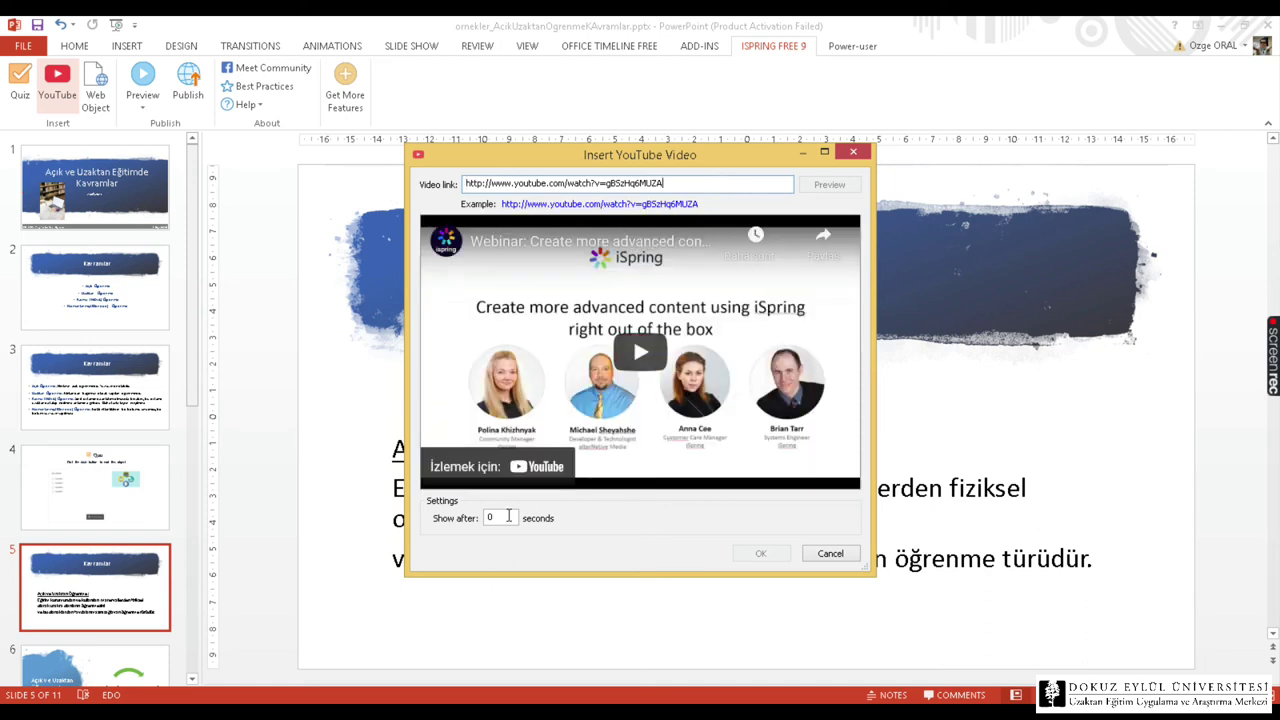
type("1")
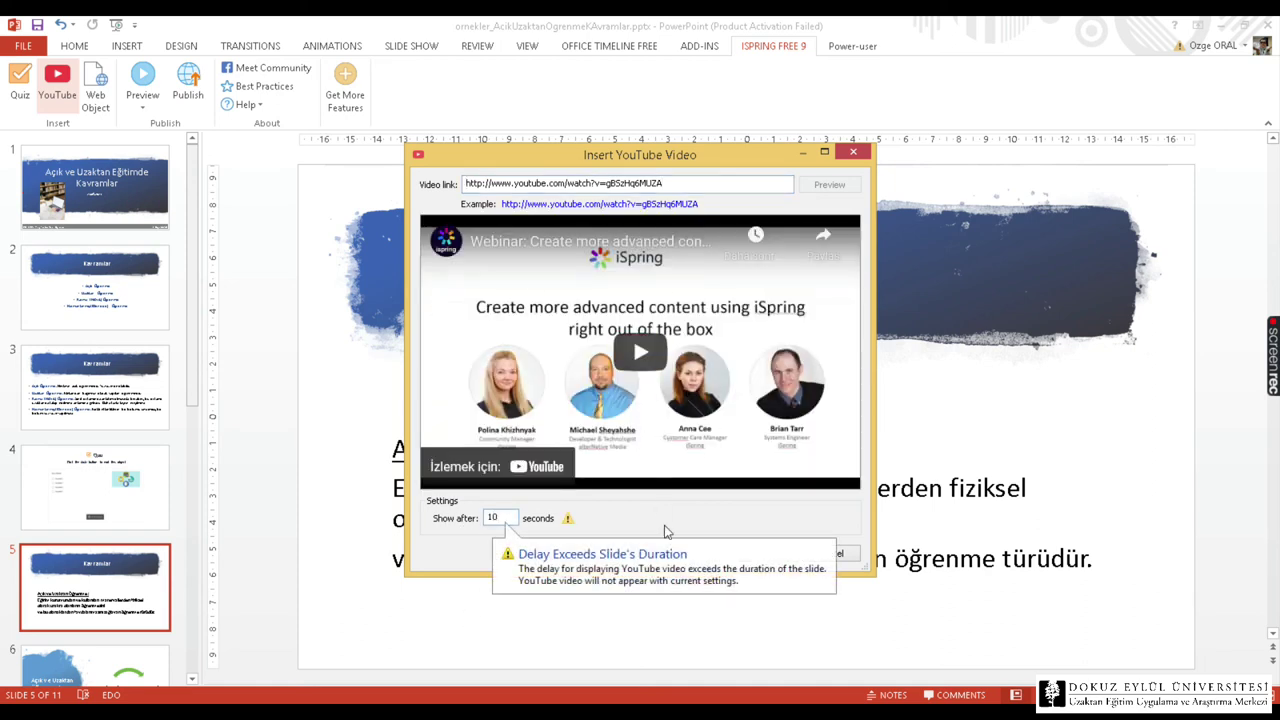
left_click(862, 564)
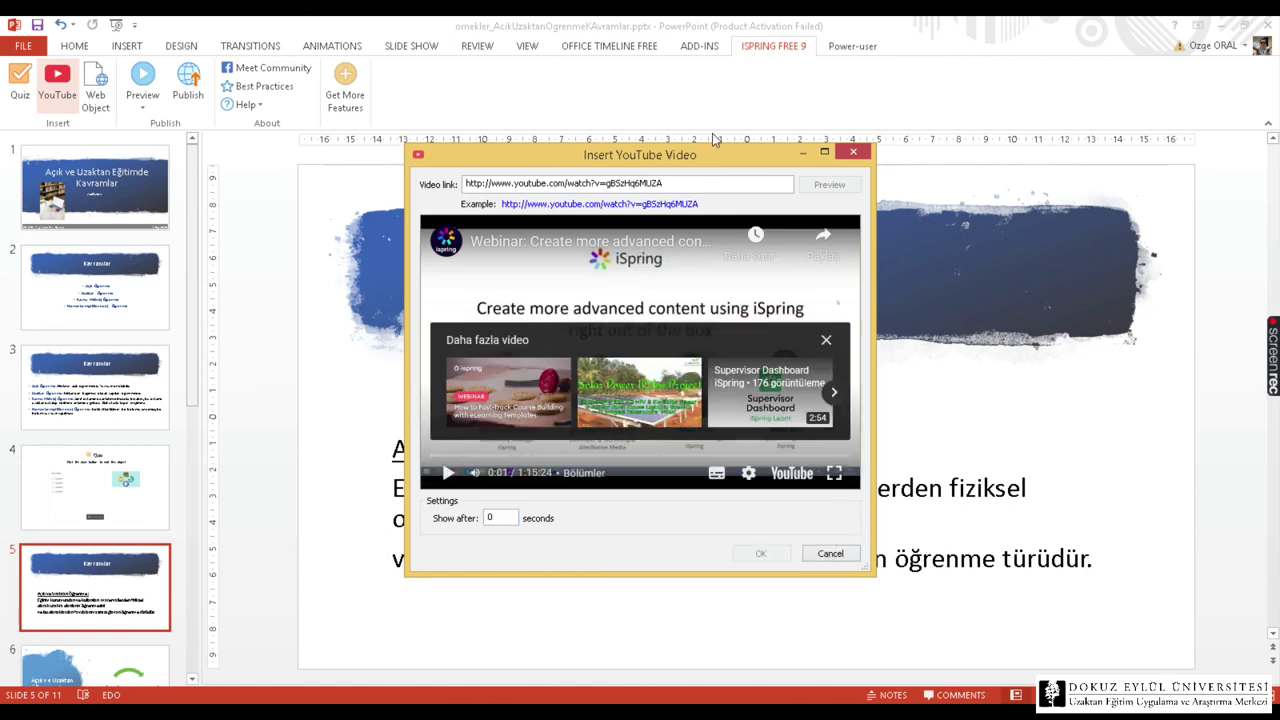
left_click(855, 152)
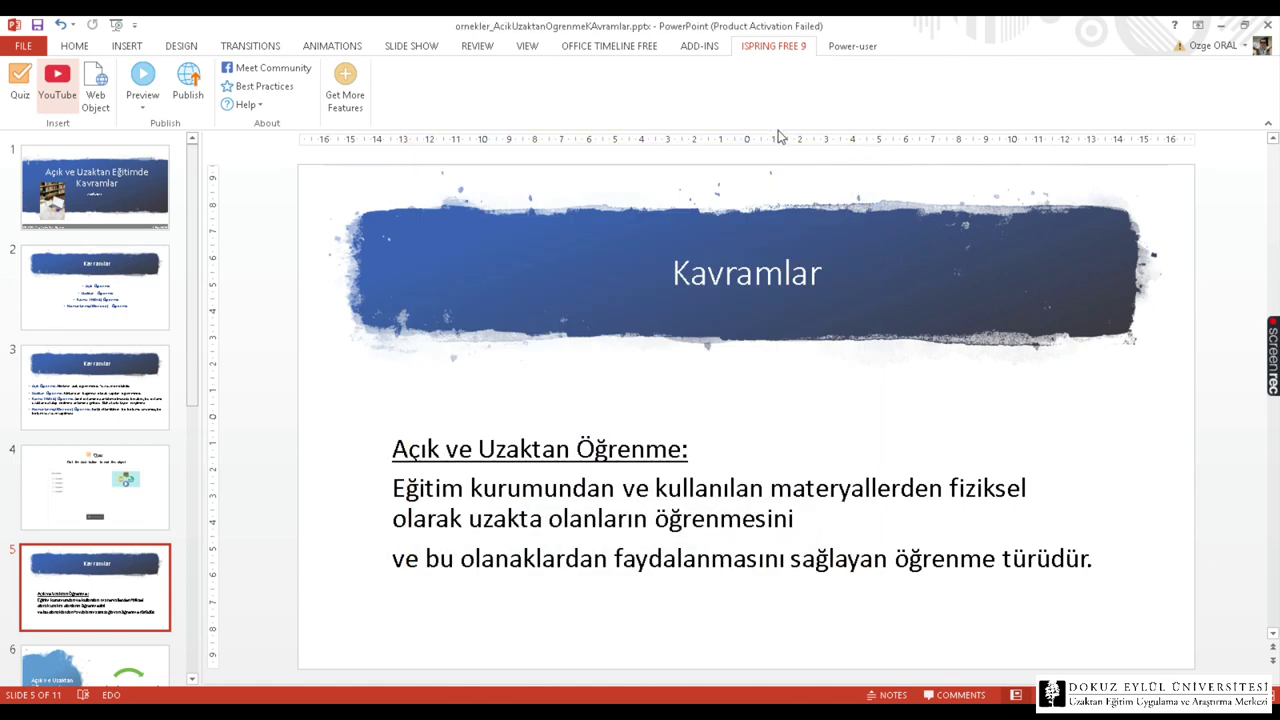
left_click(92, 96)
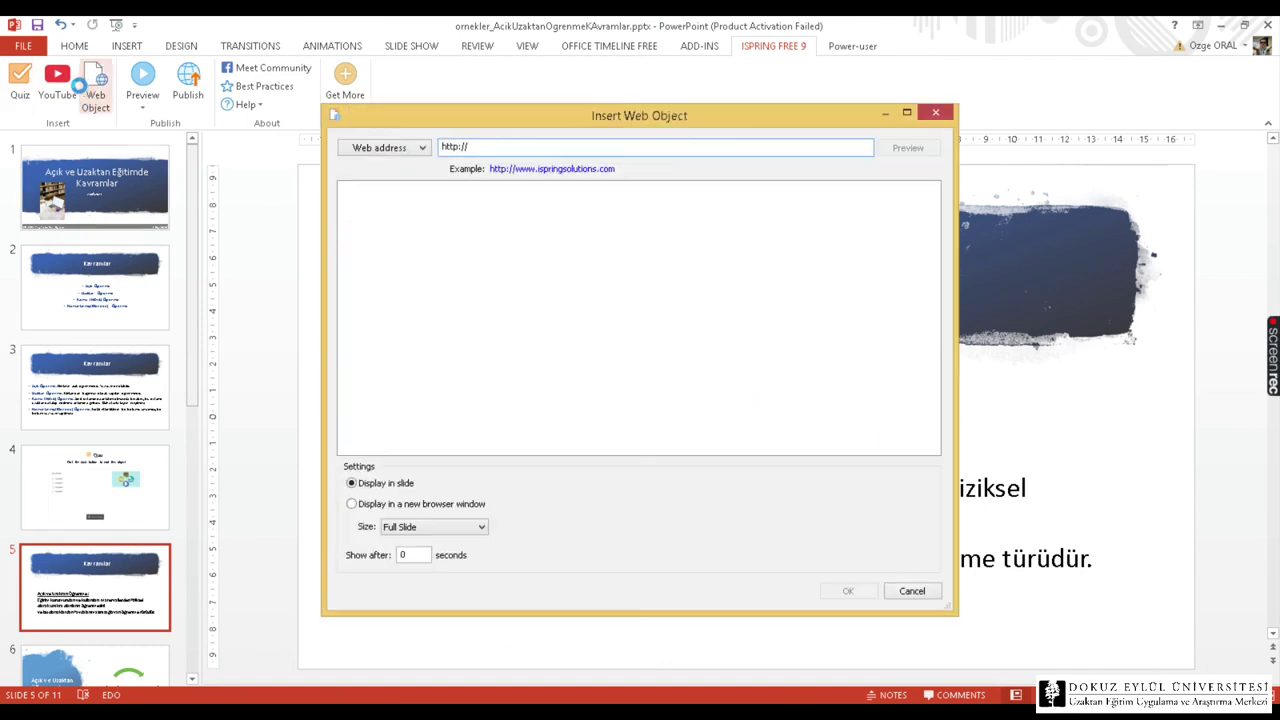
type("https://www.ispringsolutions.com/")
key("Return")
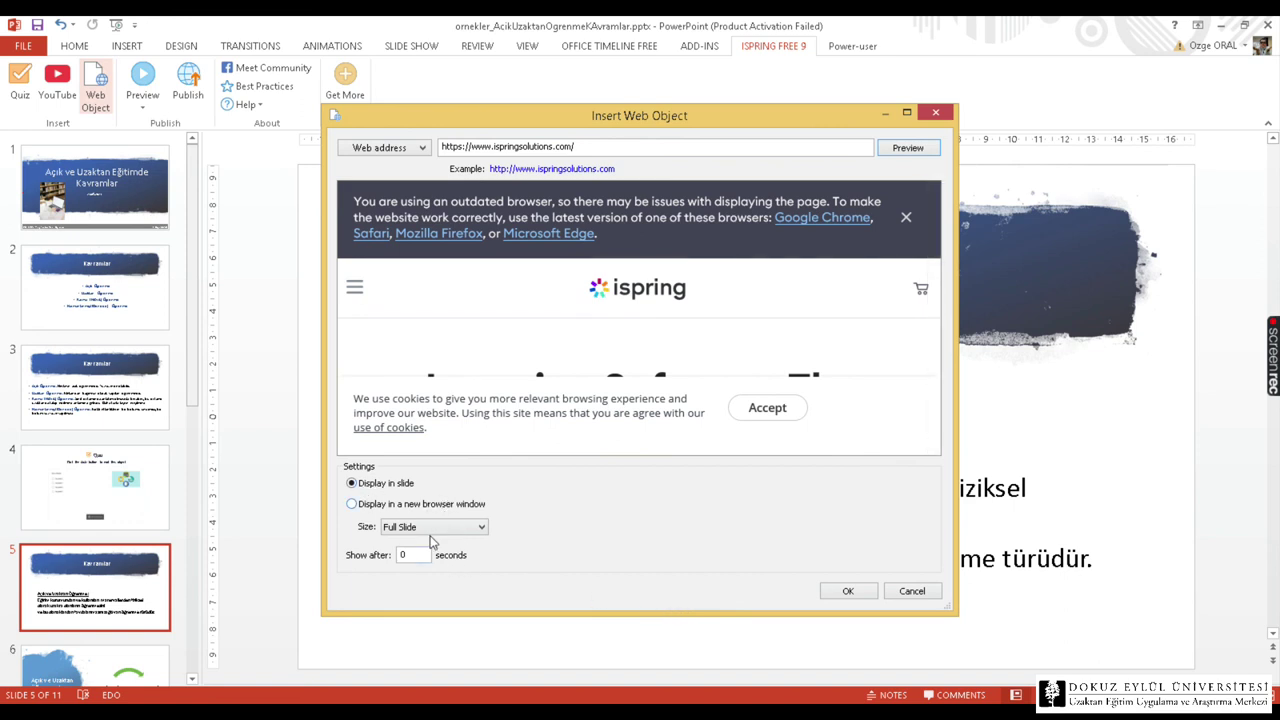
left_click(847, 591)
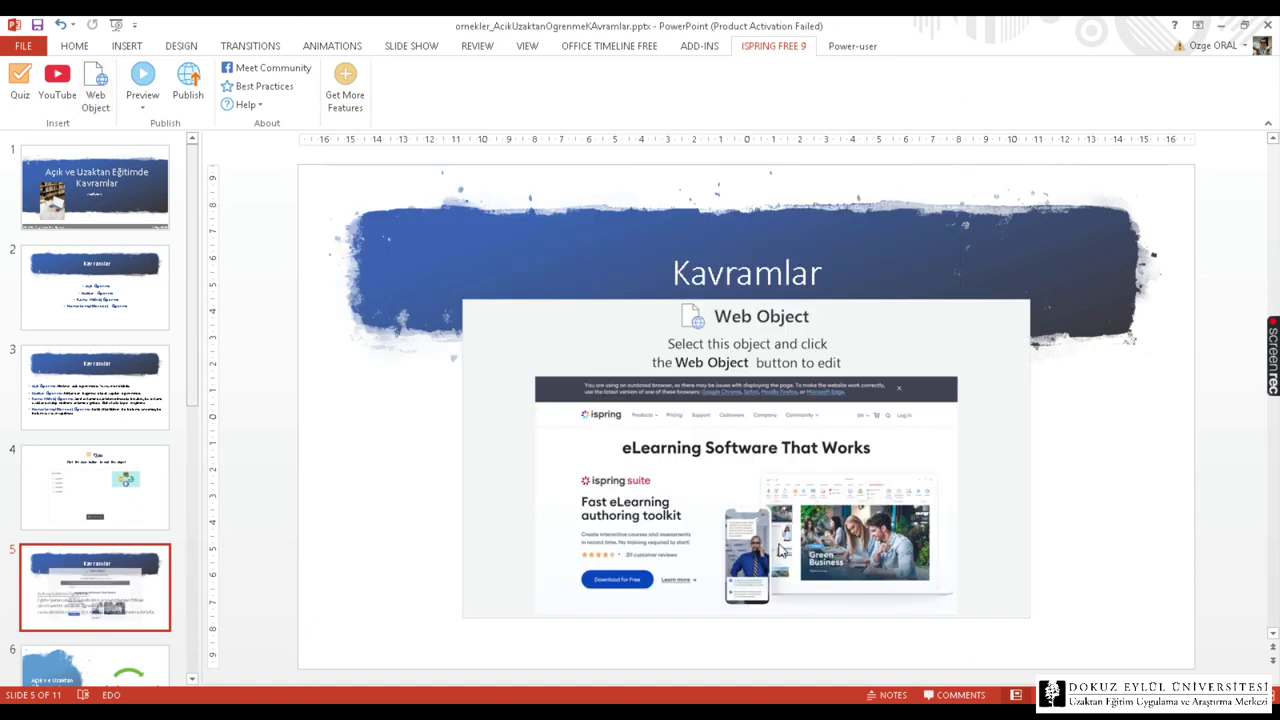
mouse_move(722, 402)
left_mouse_down()
mouse_move(729, 420)
mouse_move(728, 407)
left_mouse_up()
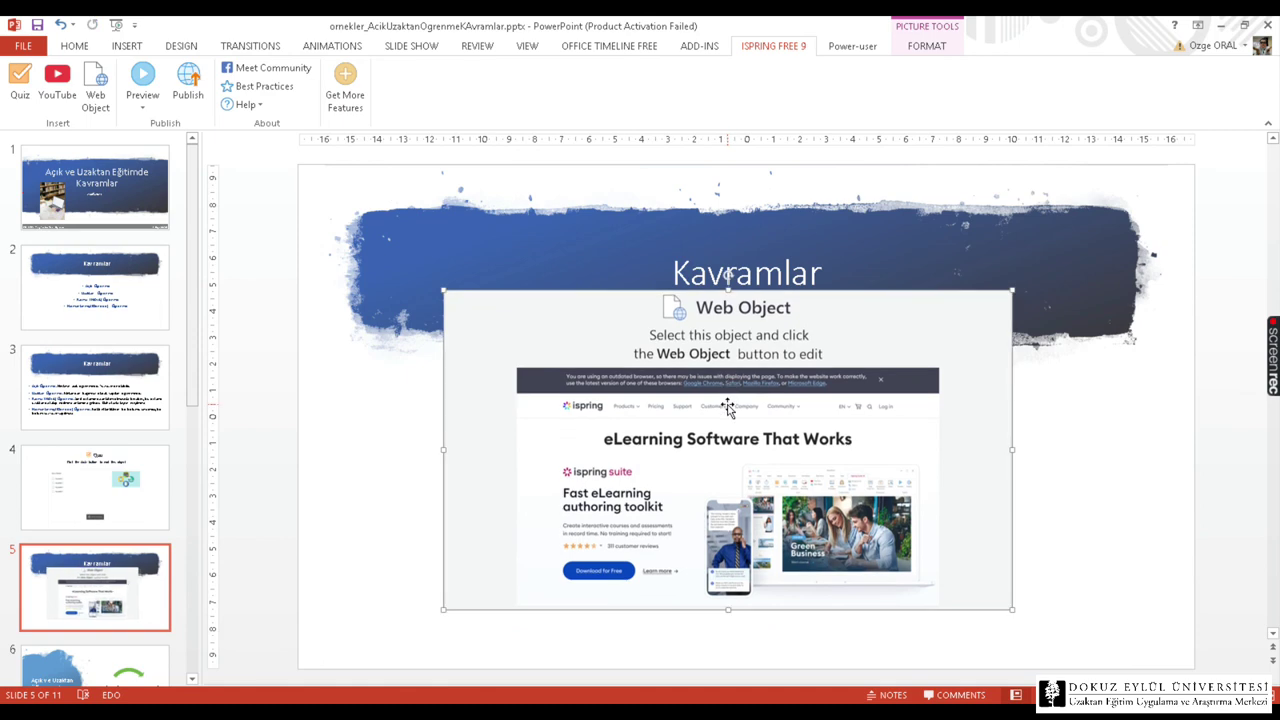
key("Delete")
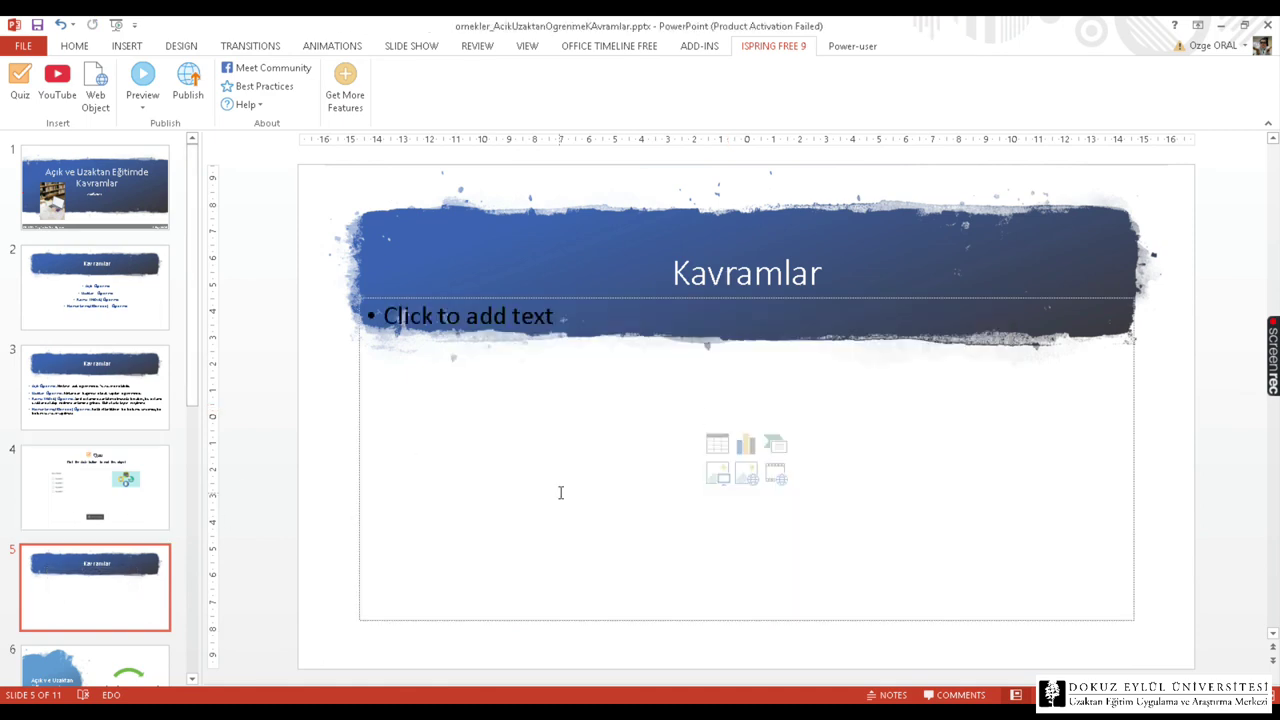